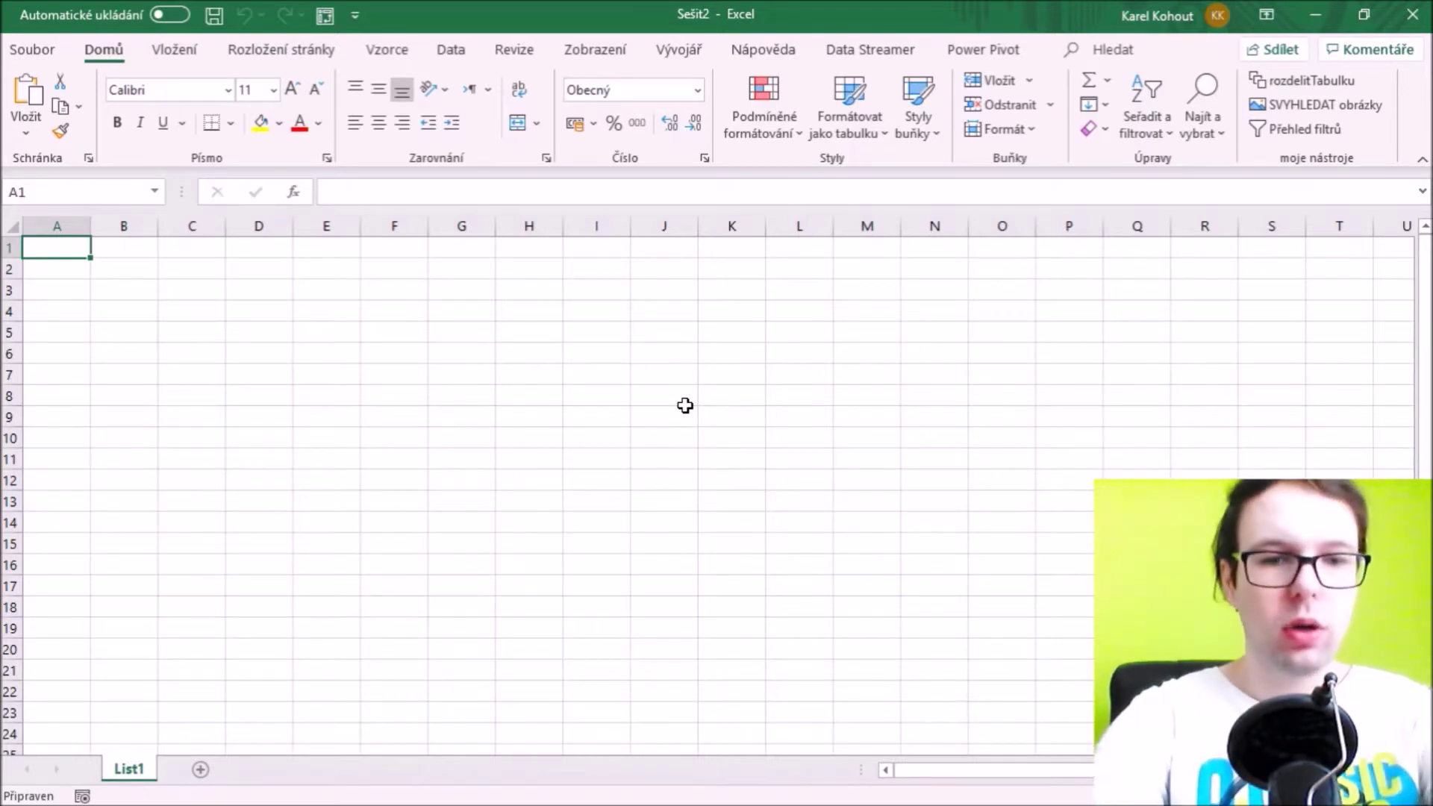
Enter 0123 in cell A1, which Excel stores as 123, and return to A1.
type("0123")
key("Return")
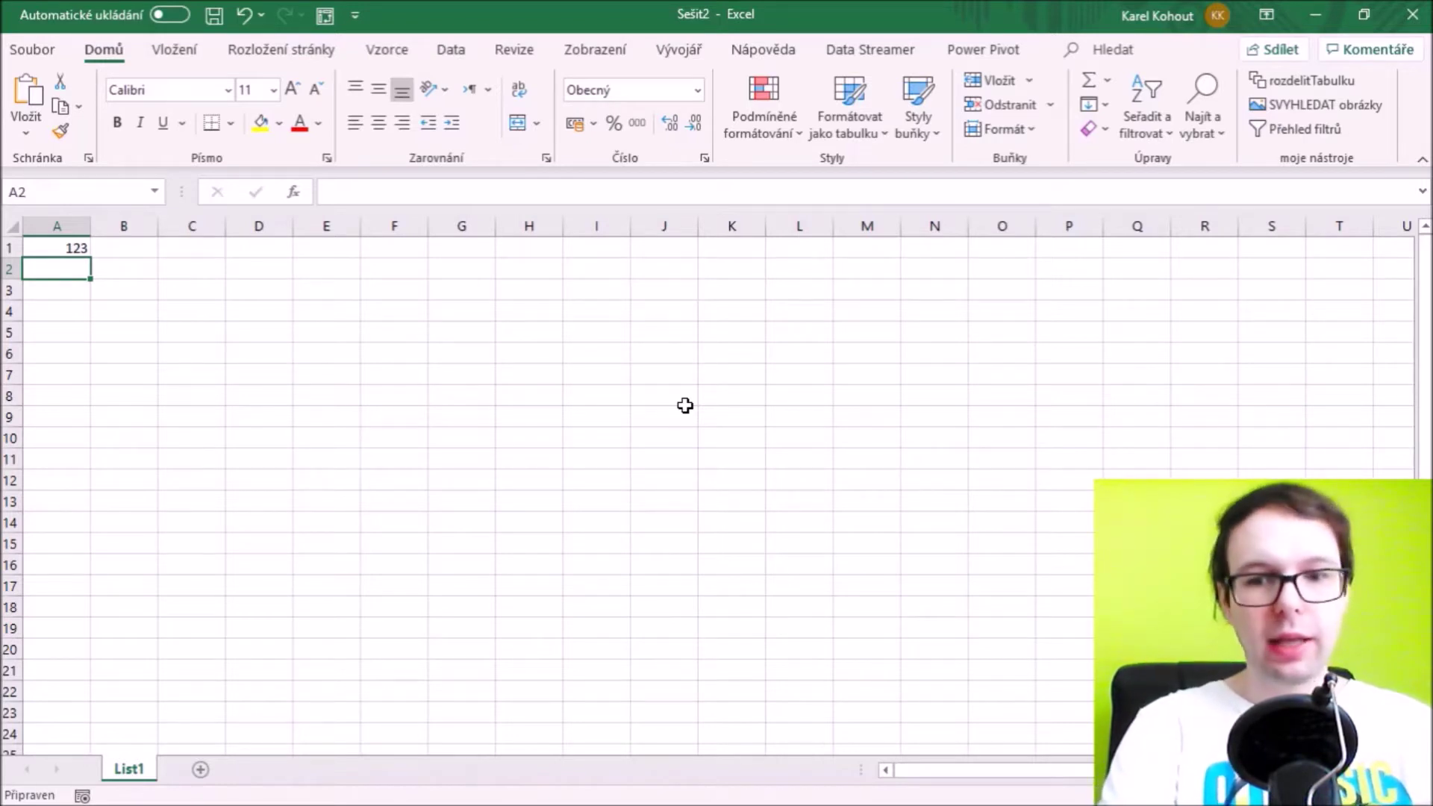
key("Up")
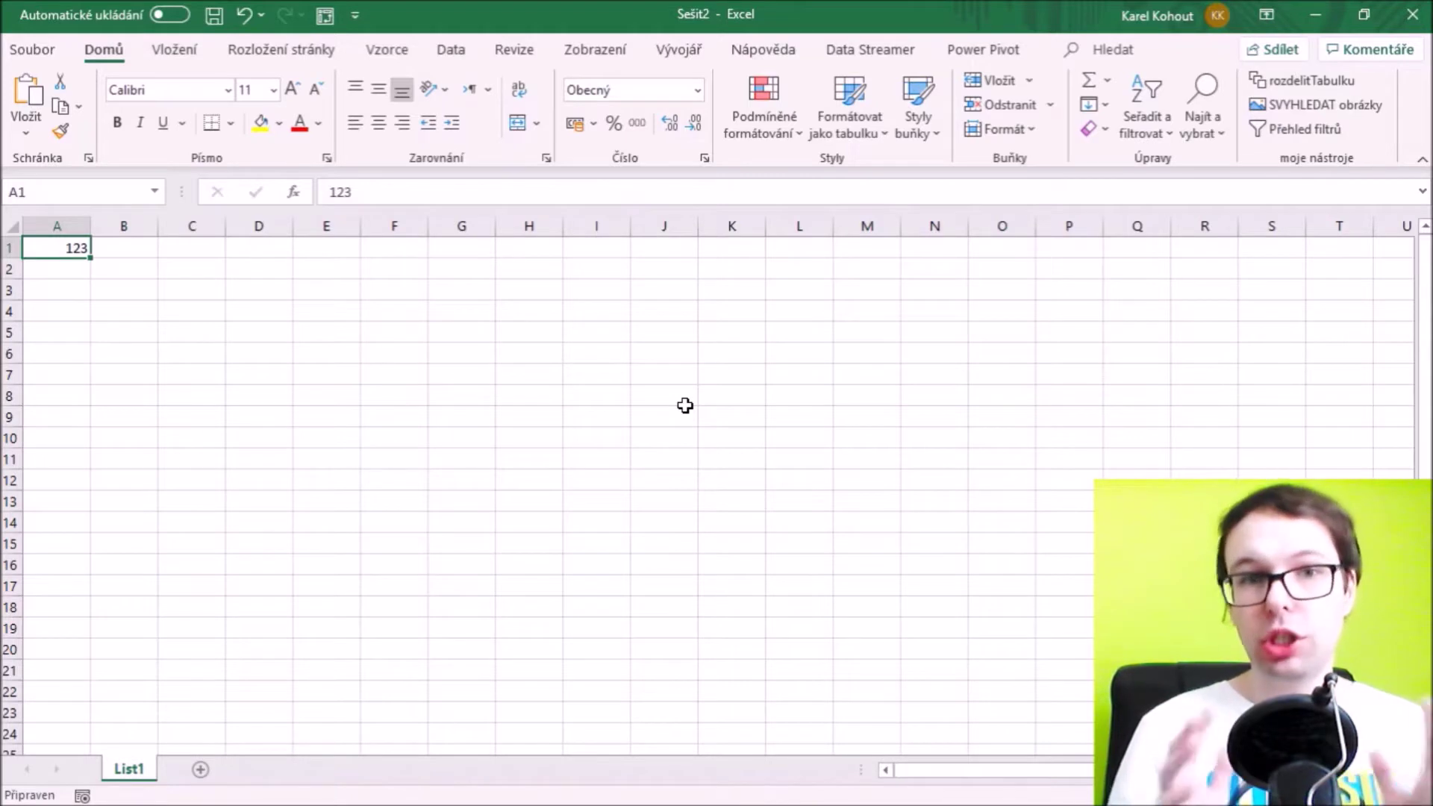
Give cell A1 the custom number format code 0000 in Format Cells.
left_click(703, 157)
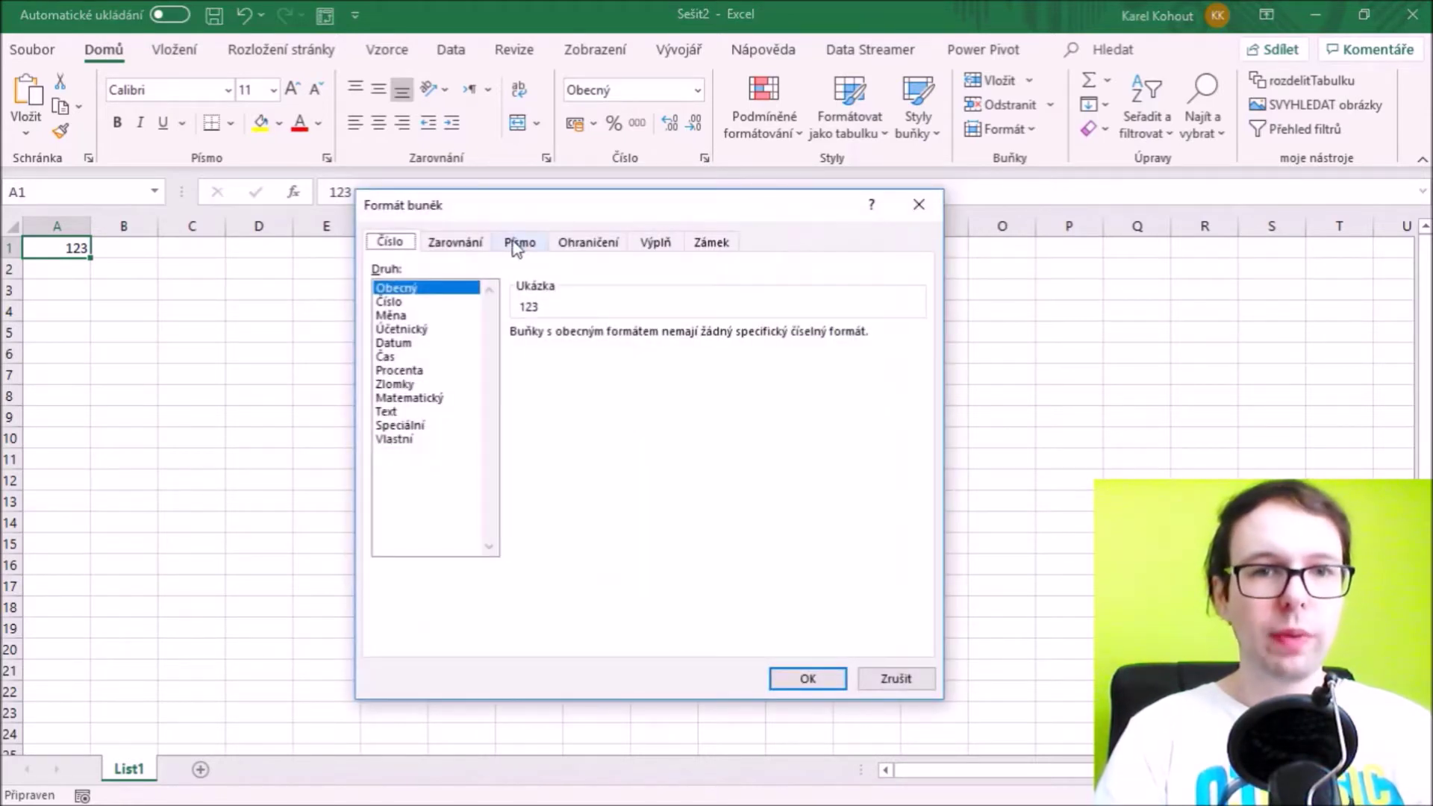
left_click(403, 439)
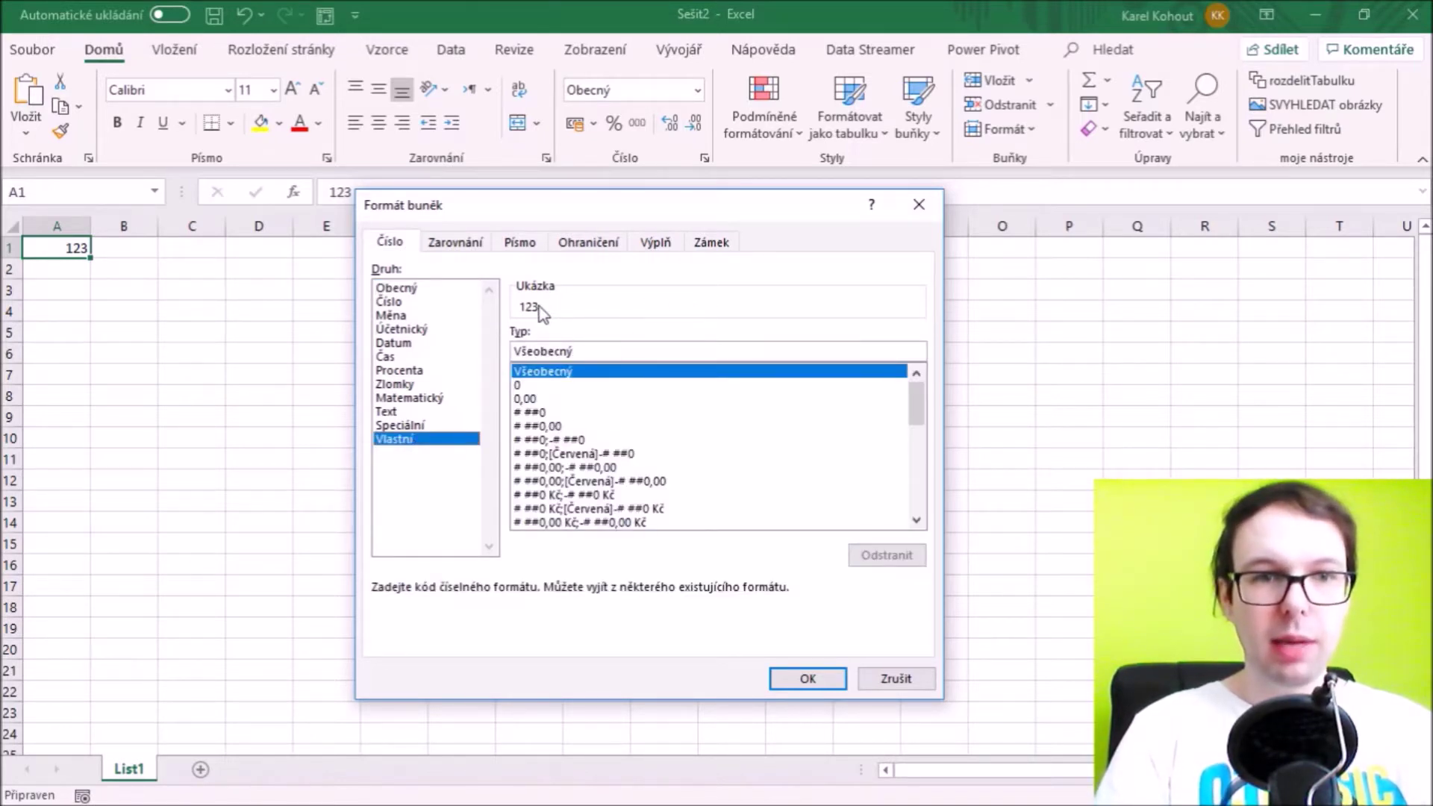
left_click_drag(601, 349, 500, 351)
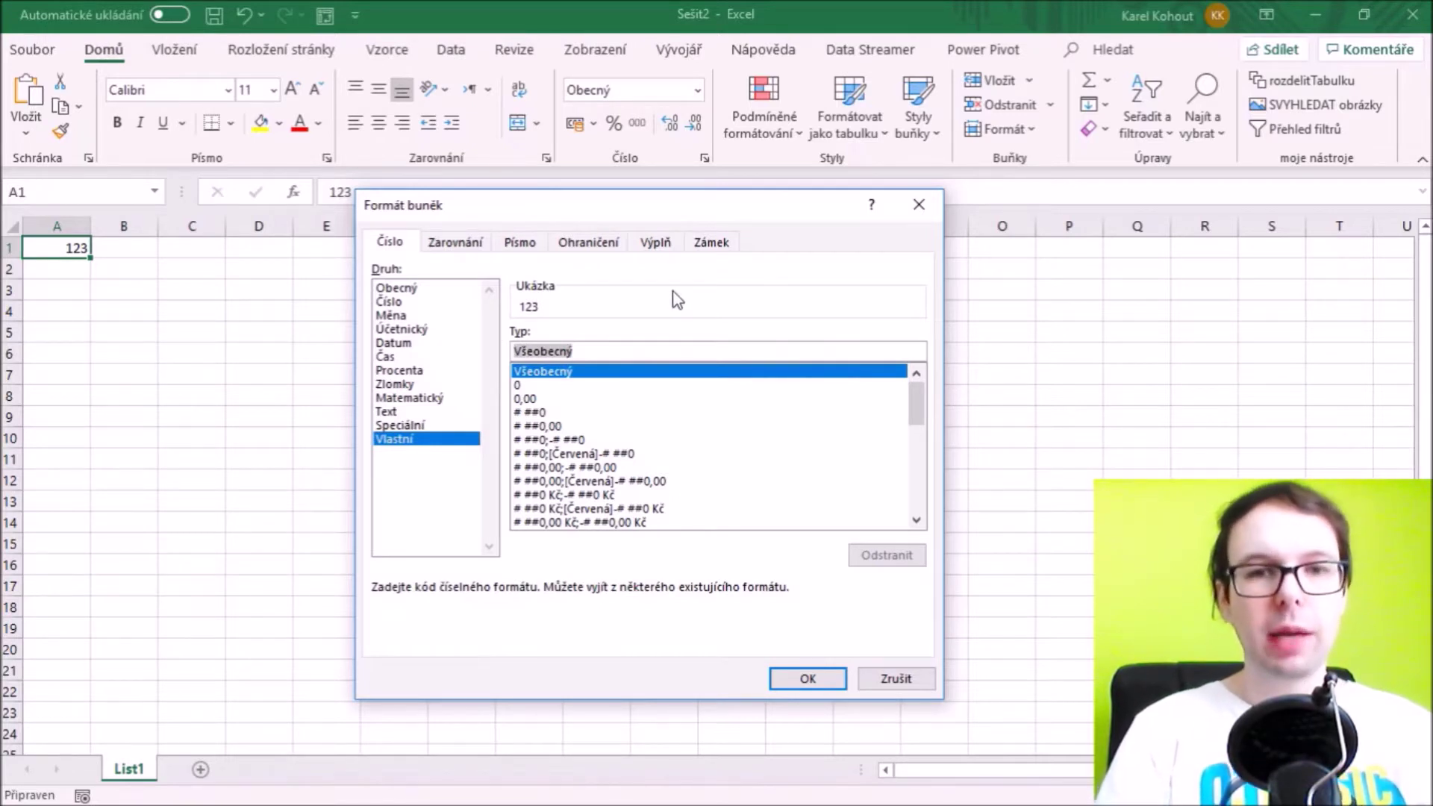
type("00")
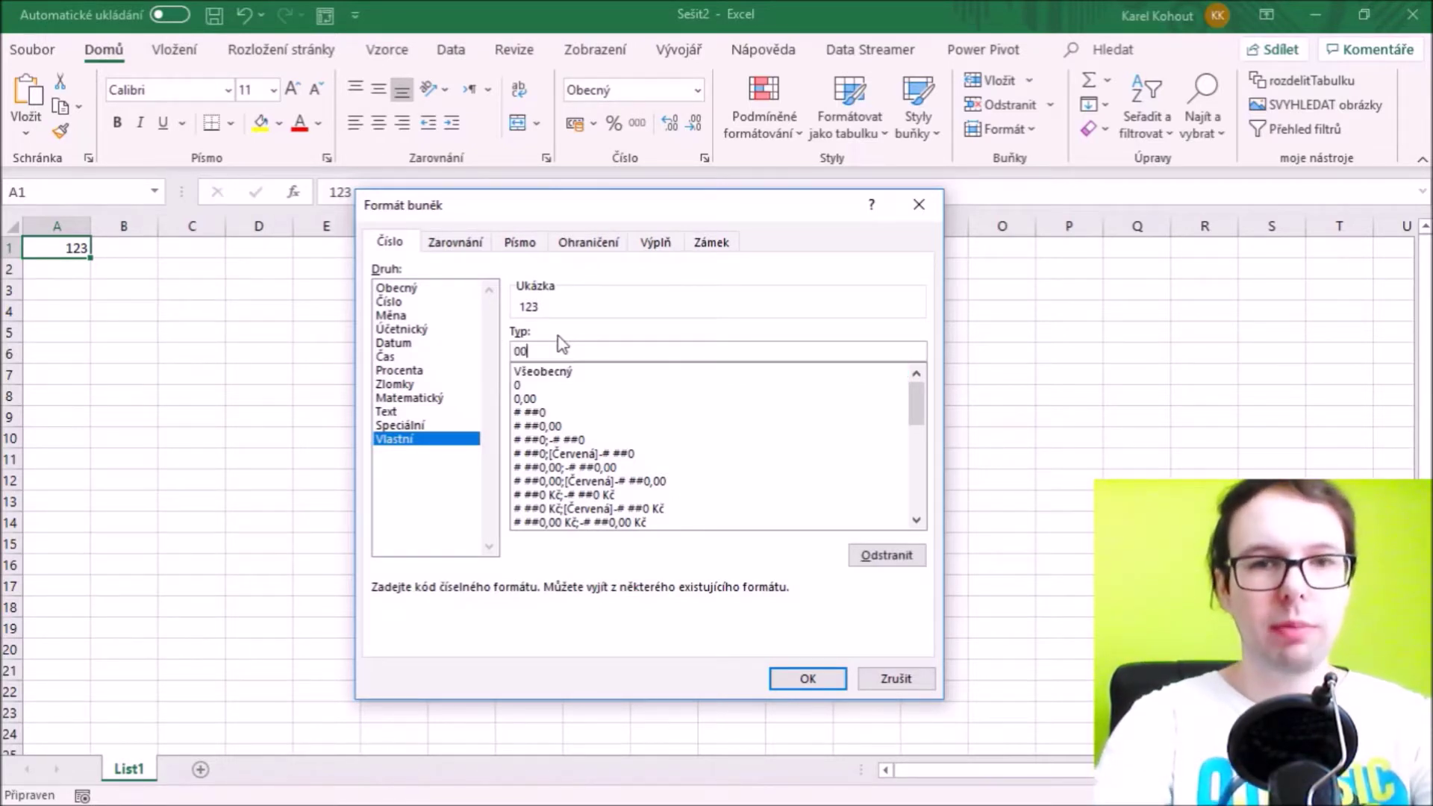
type("00")
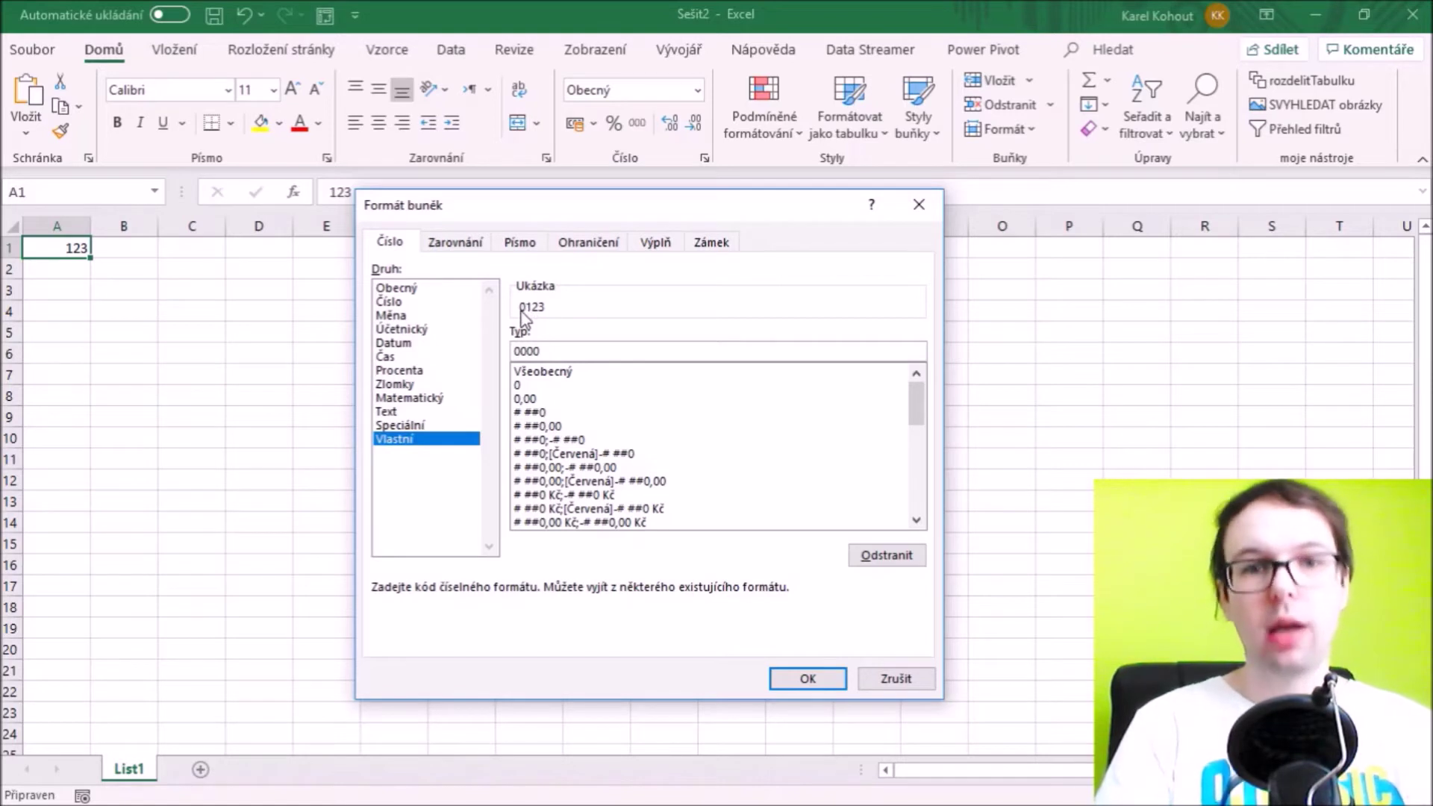
left_click(807, 680)
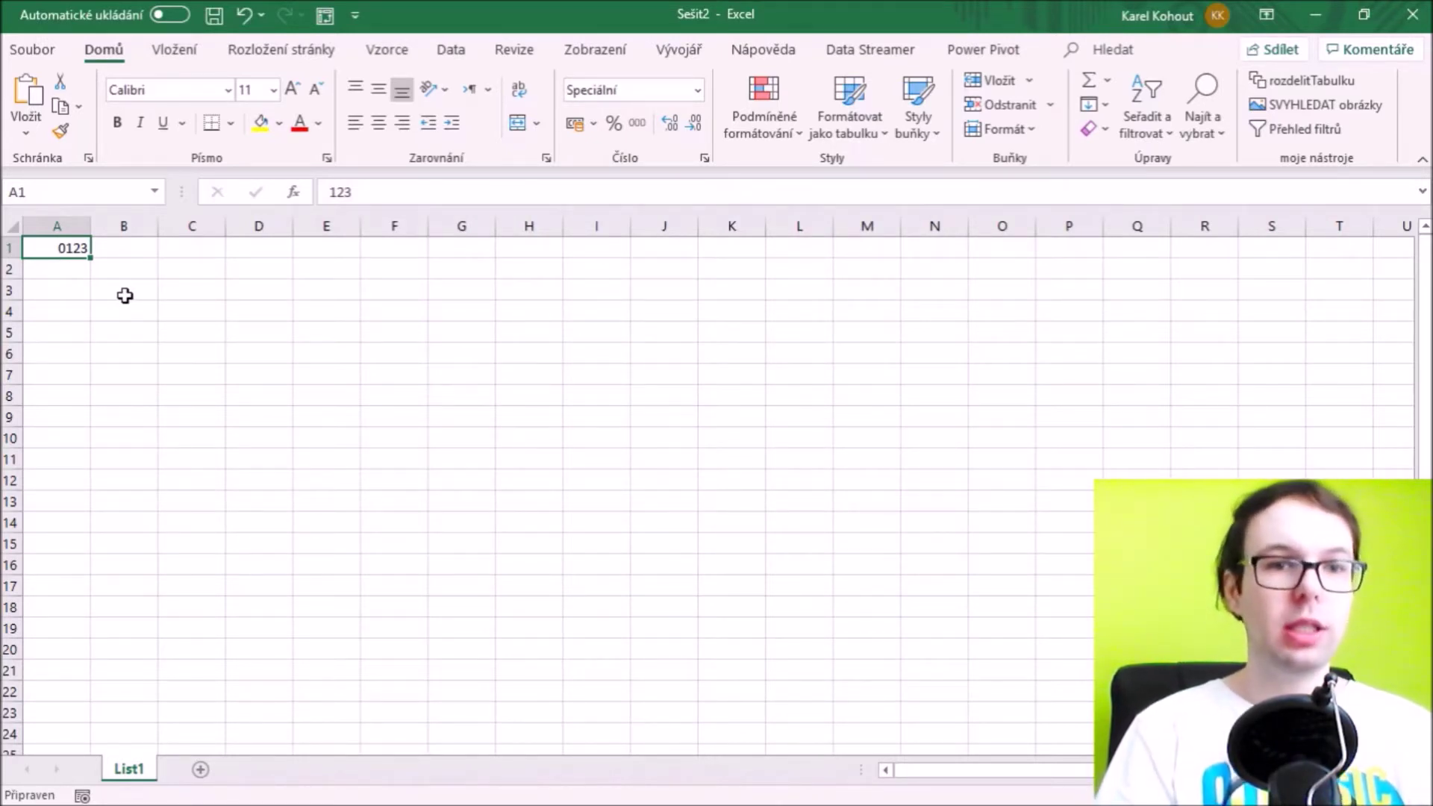
type("1")
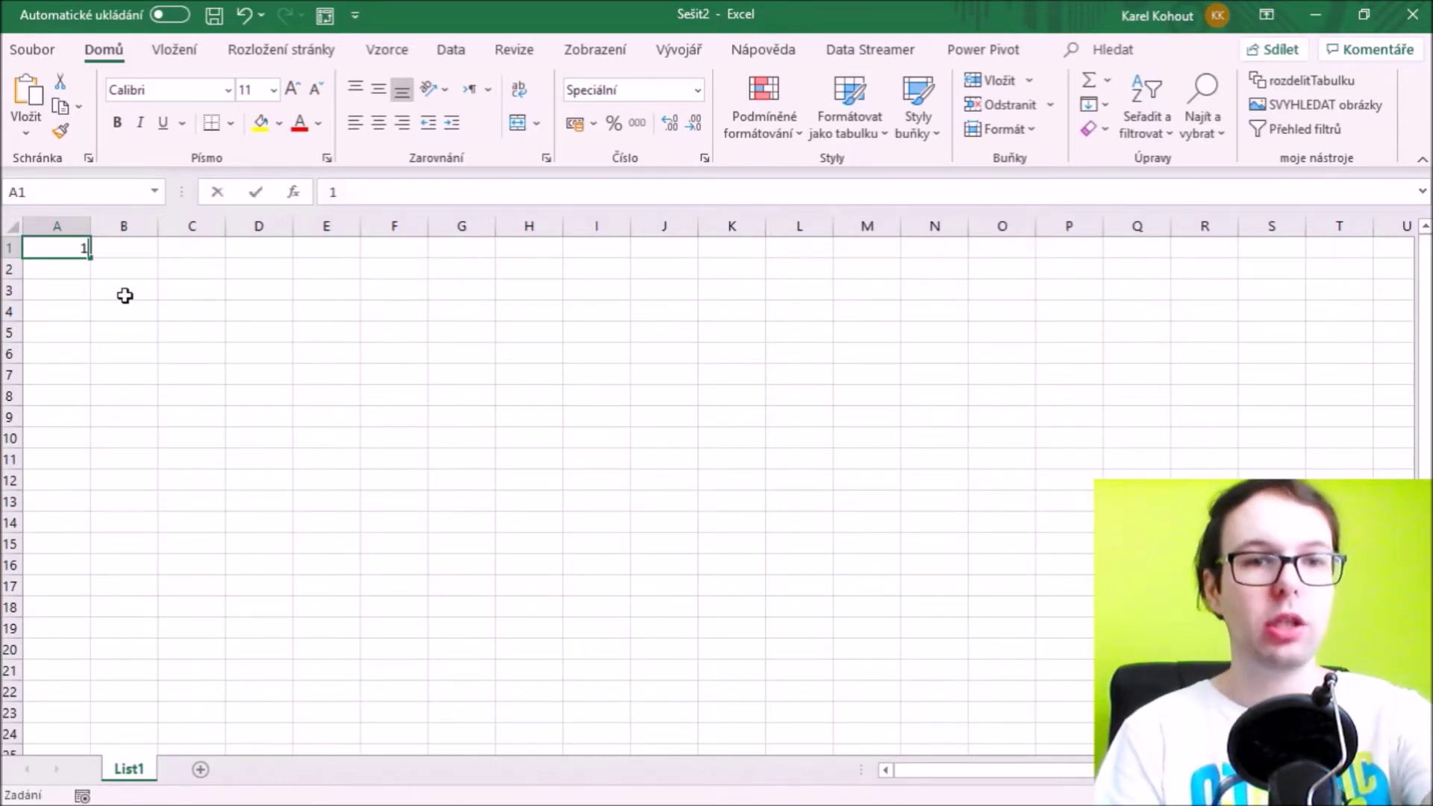
key("Return")
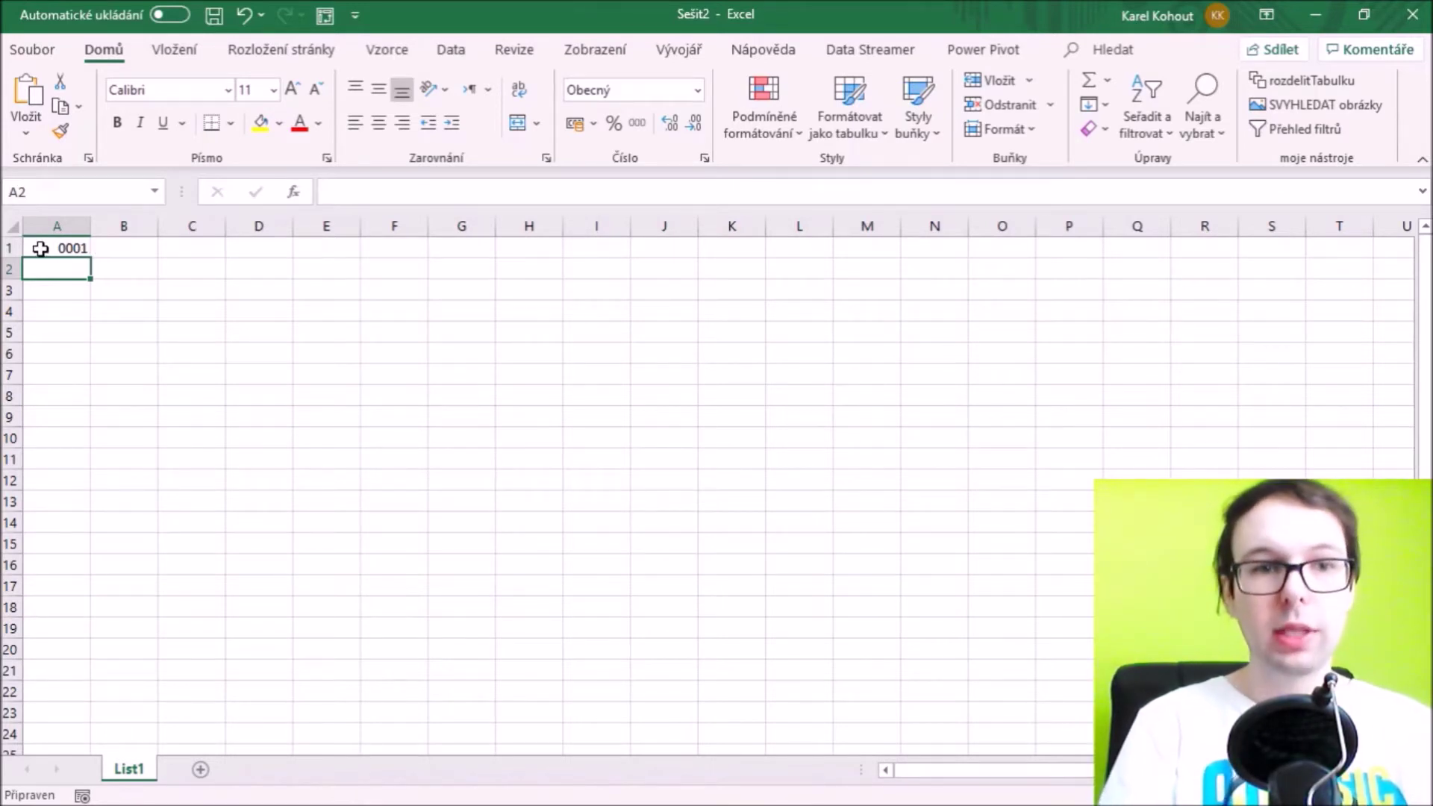
left_click(71, 248)
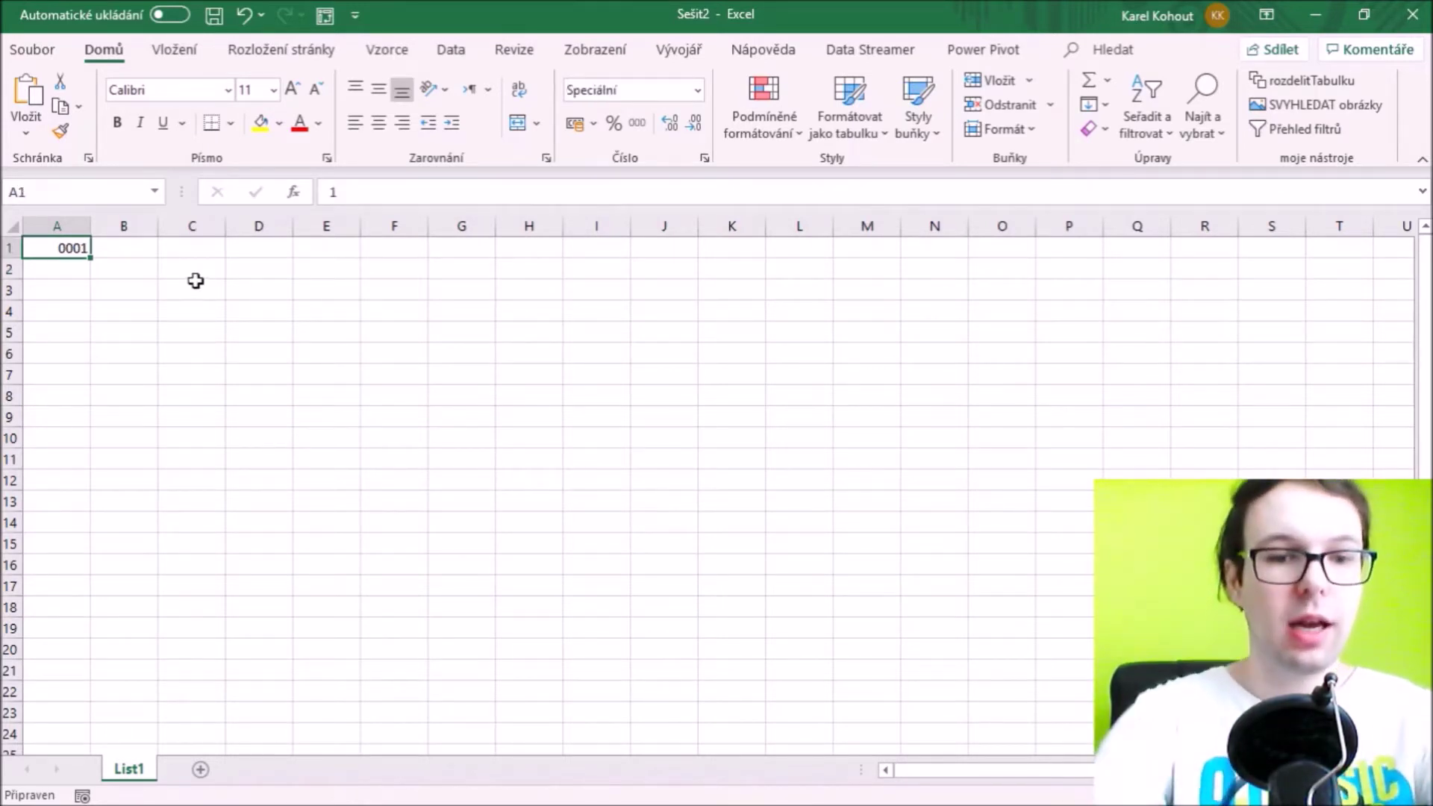
type("123456")
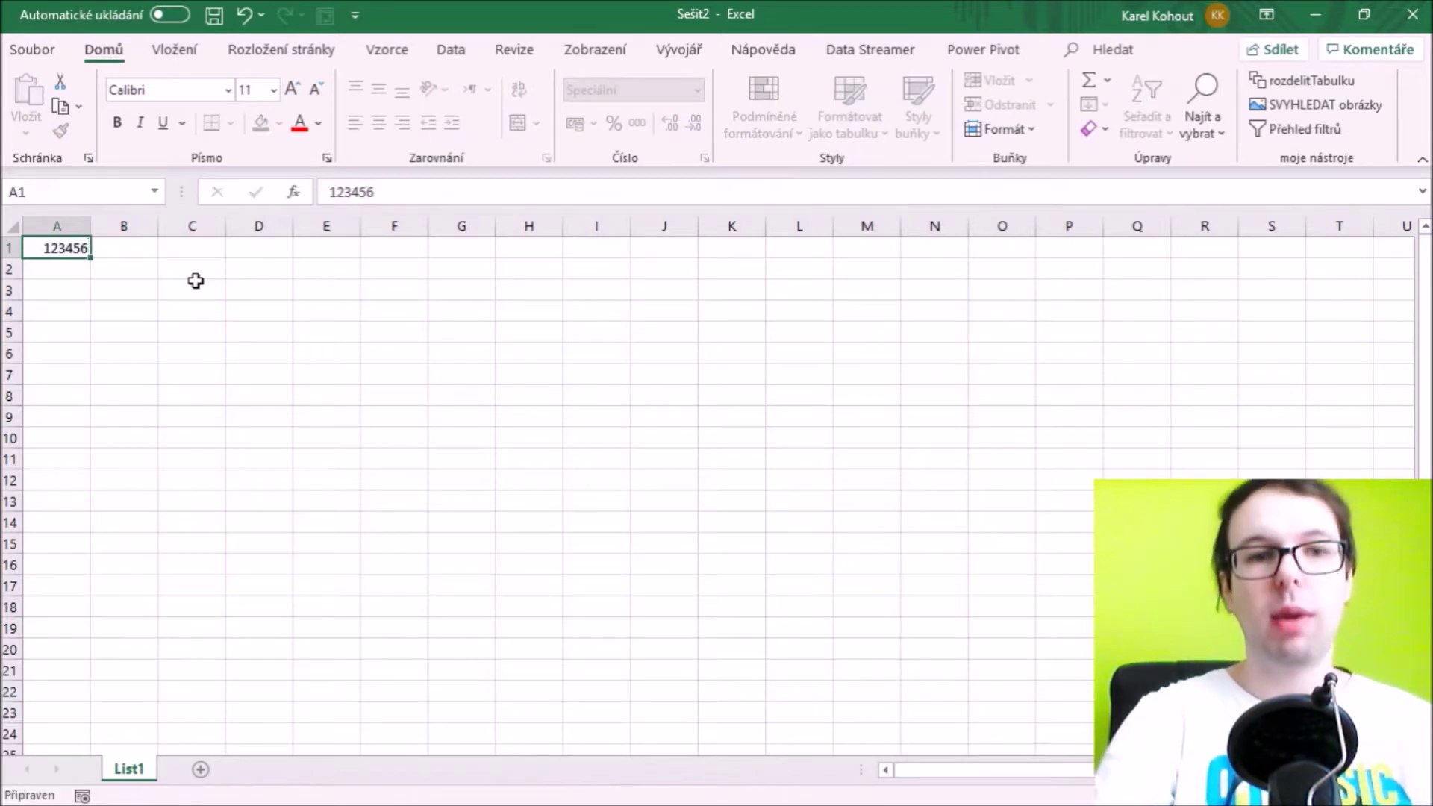
key("Return")
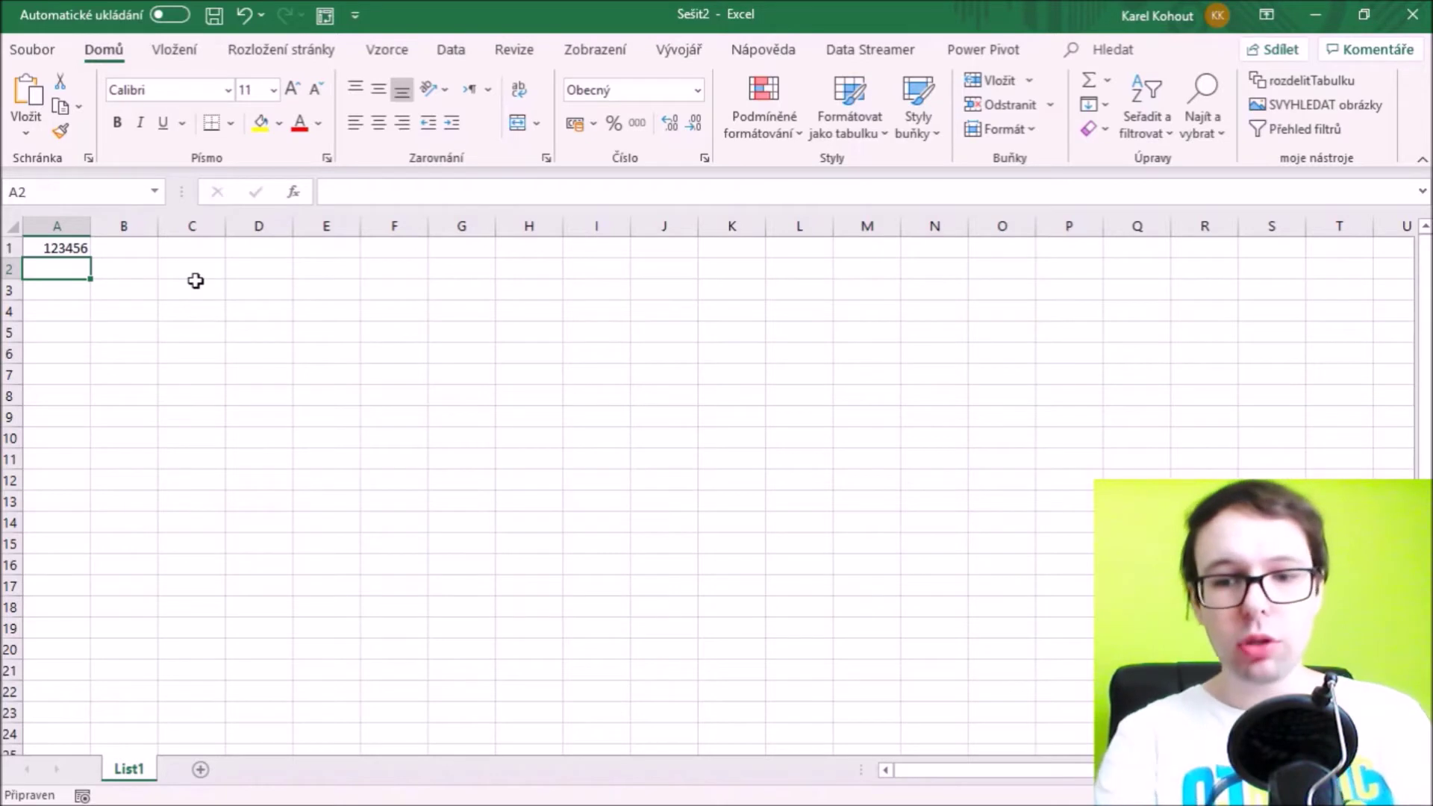
key("Up")
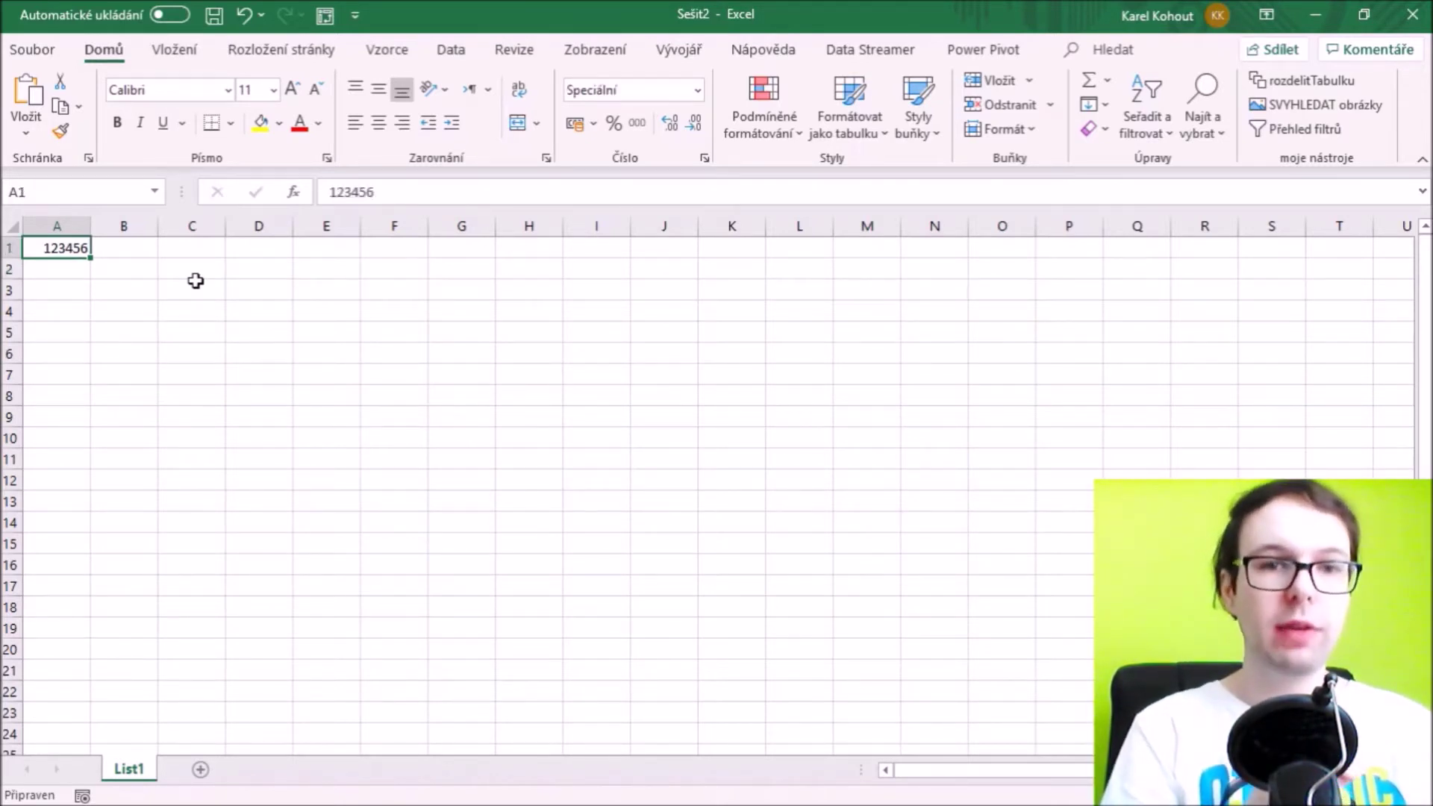
type("123")
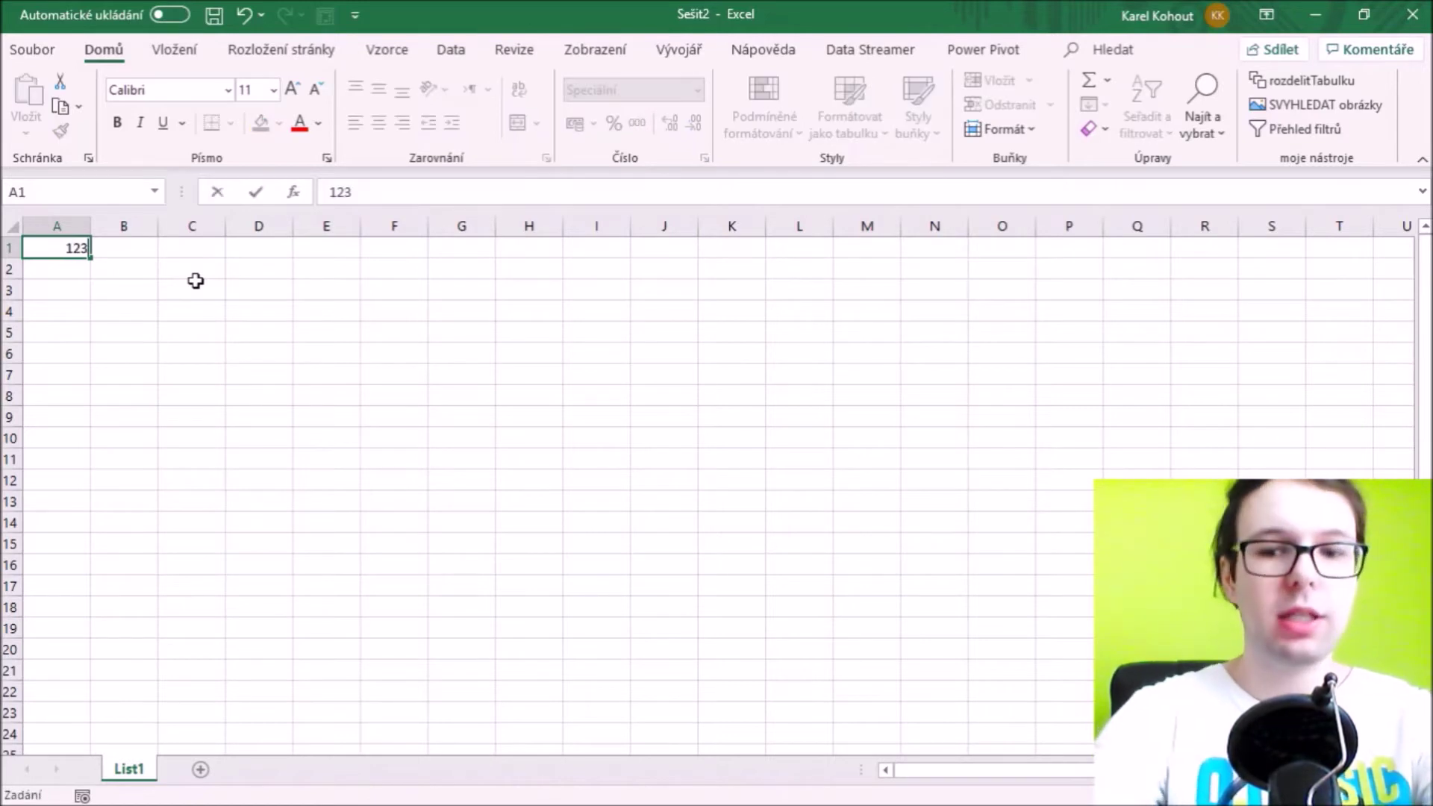
key("Return")
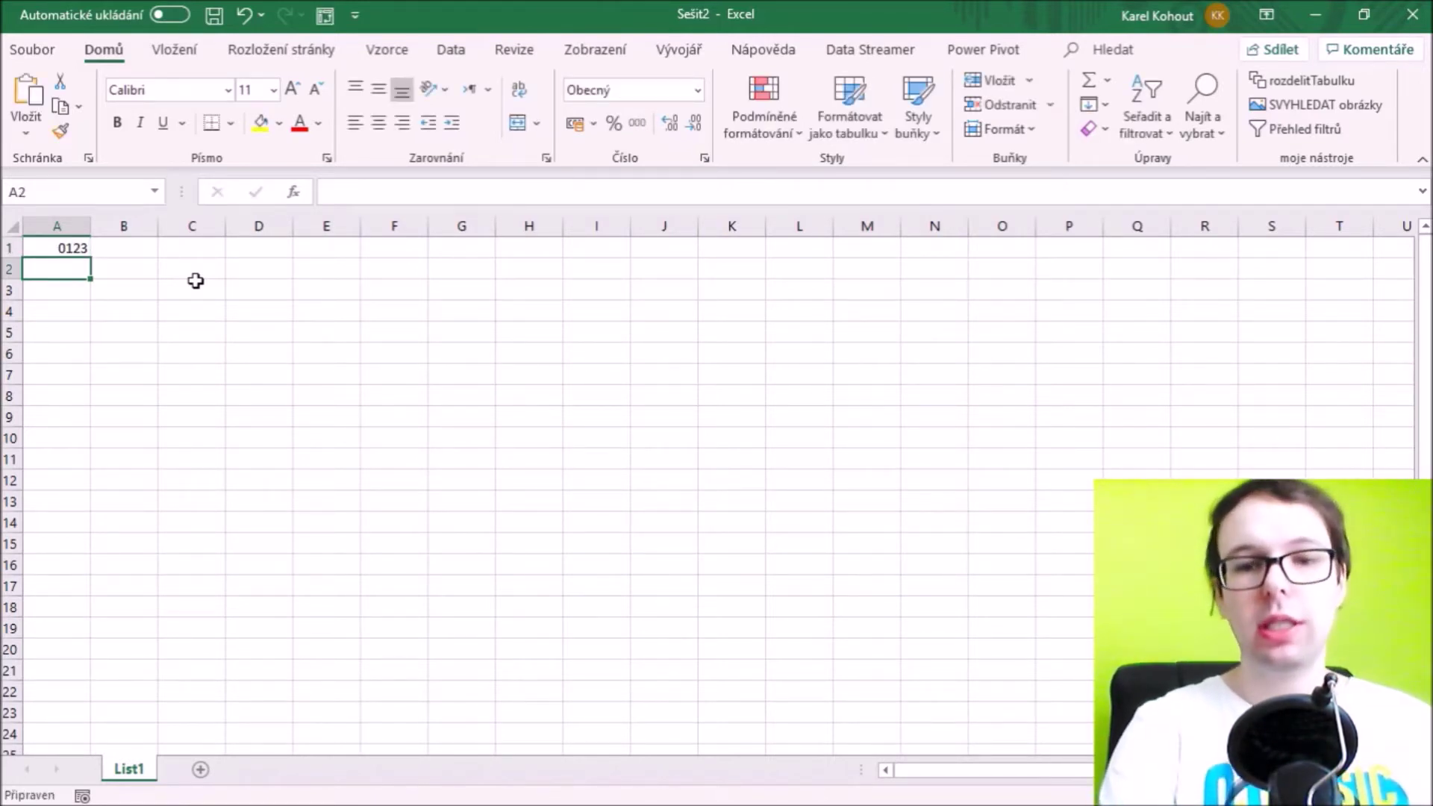
key("Up")
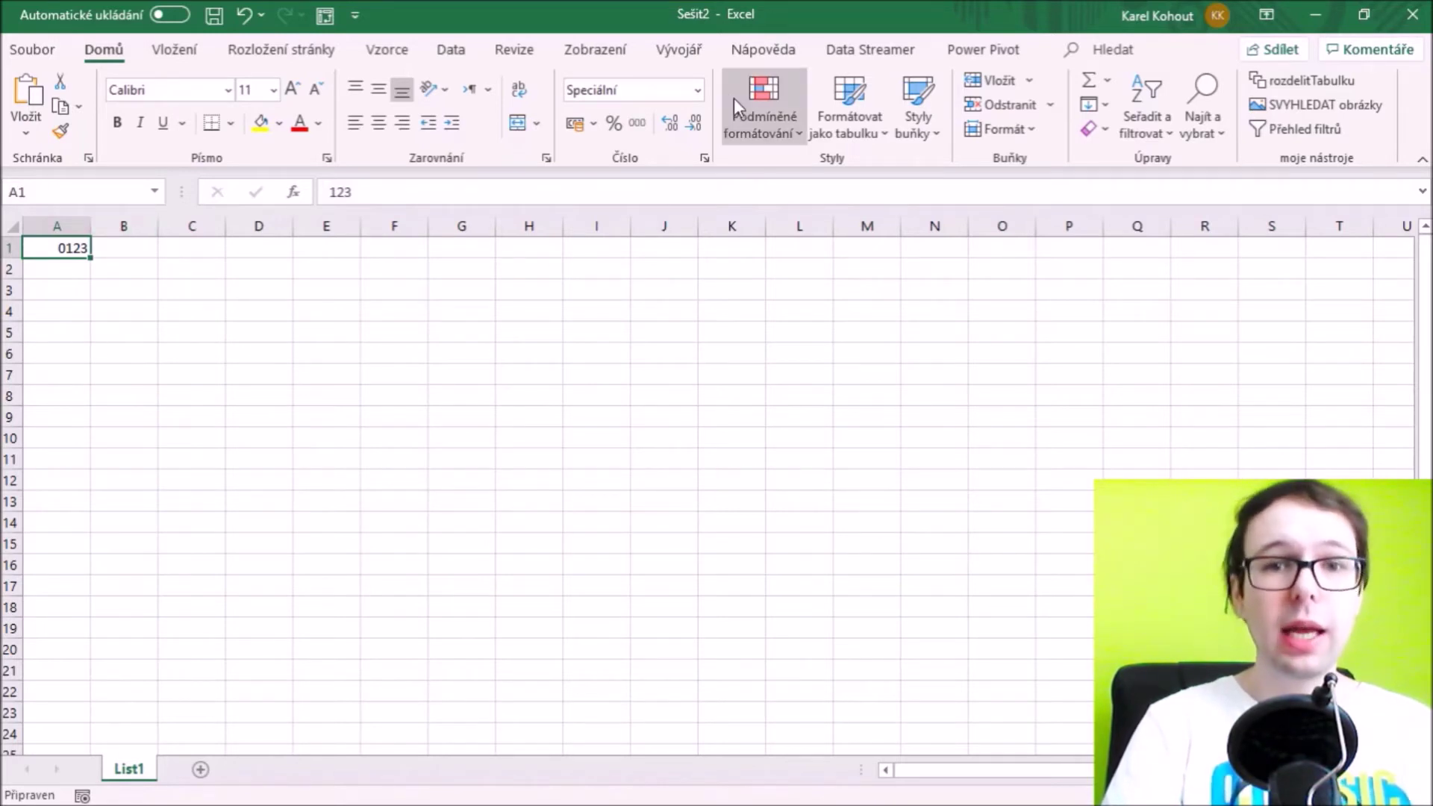
left_click(700, 89)
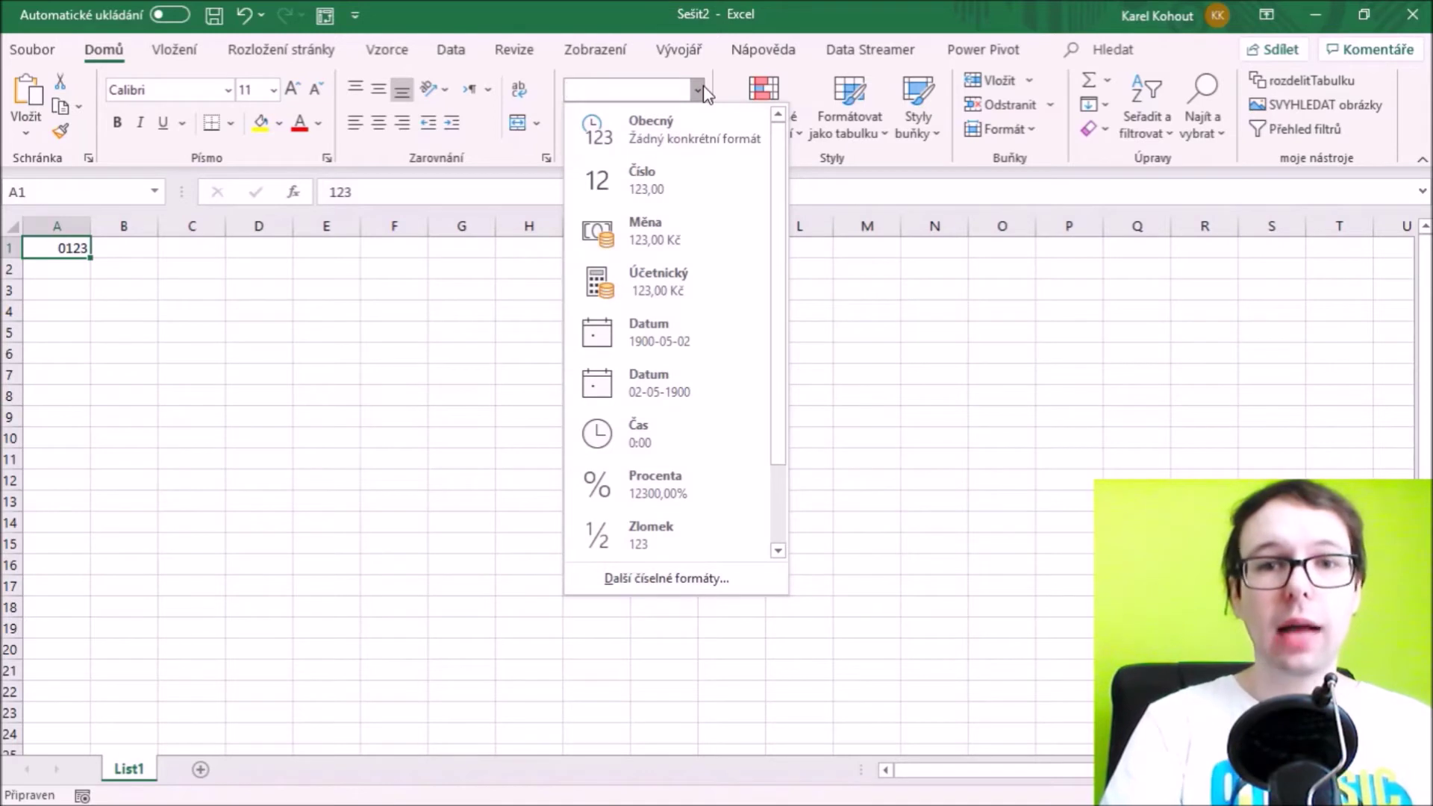
Set A1 to the Text number format and enter 0123 in it.
scroll(779, 303, "down", 2)
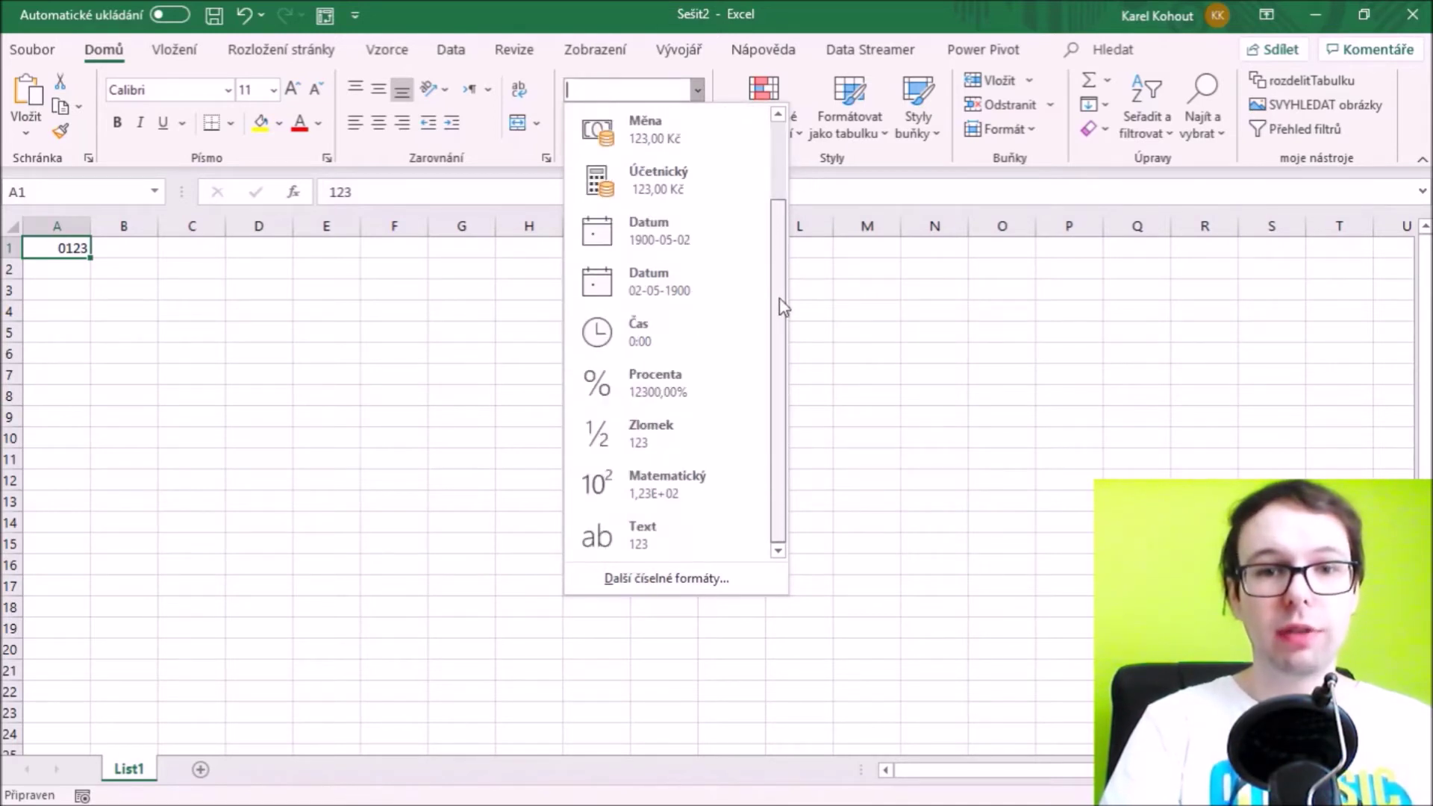
left_click(659, 530)
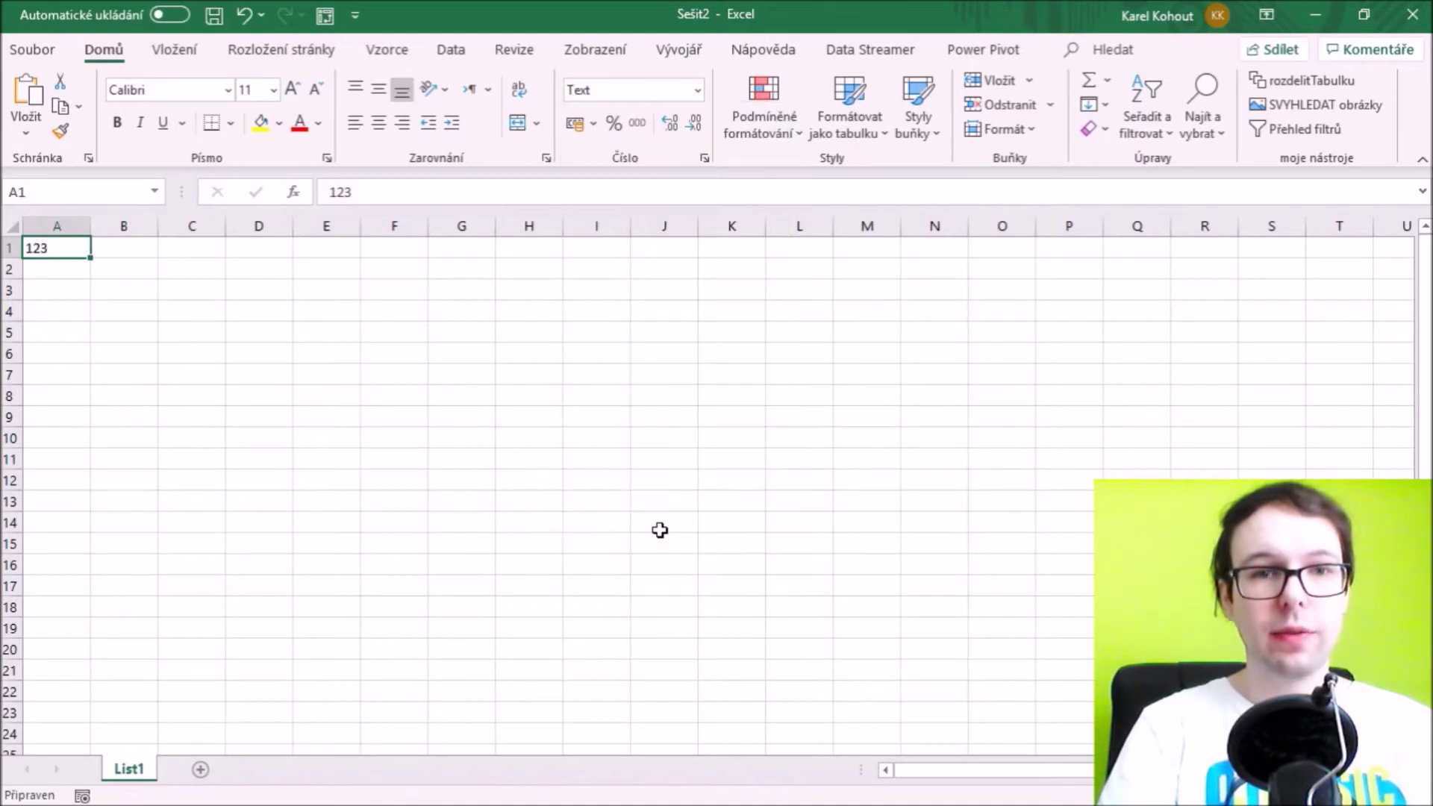
type("0123")
key("Return")
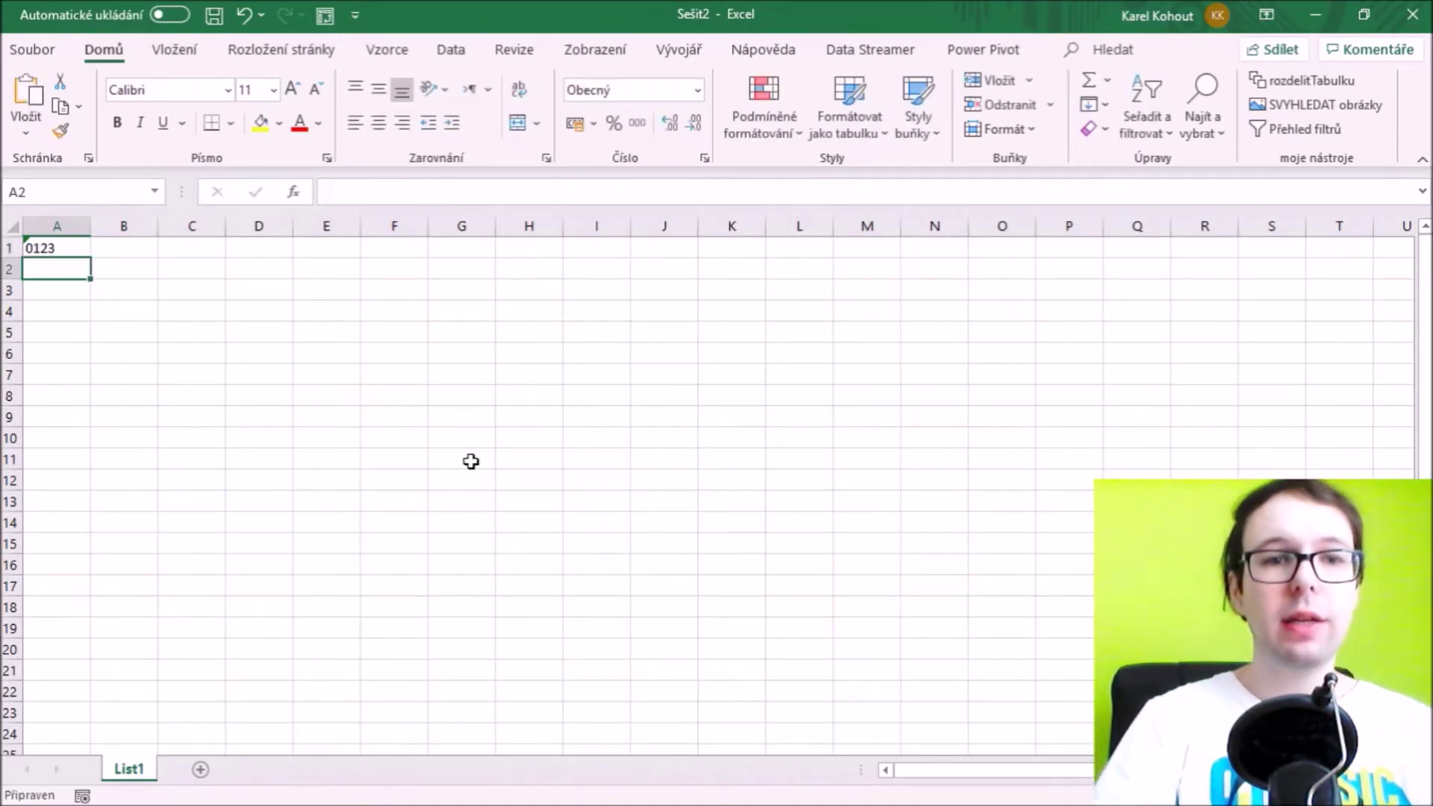
Ignore the number-stored-as-text error on A1 using Ignorovat chybu.
left_click(67, 247)
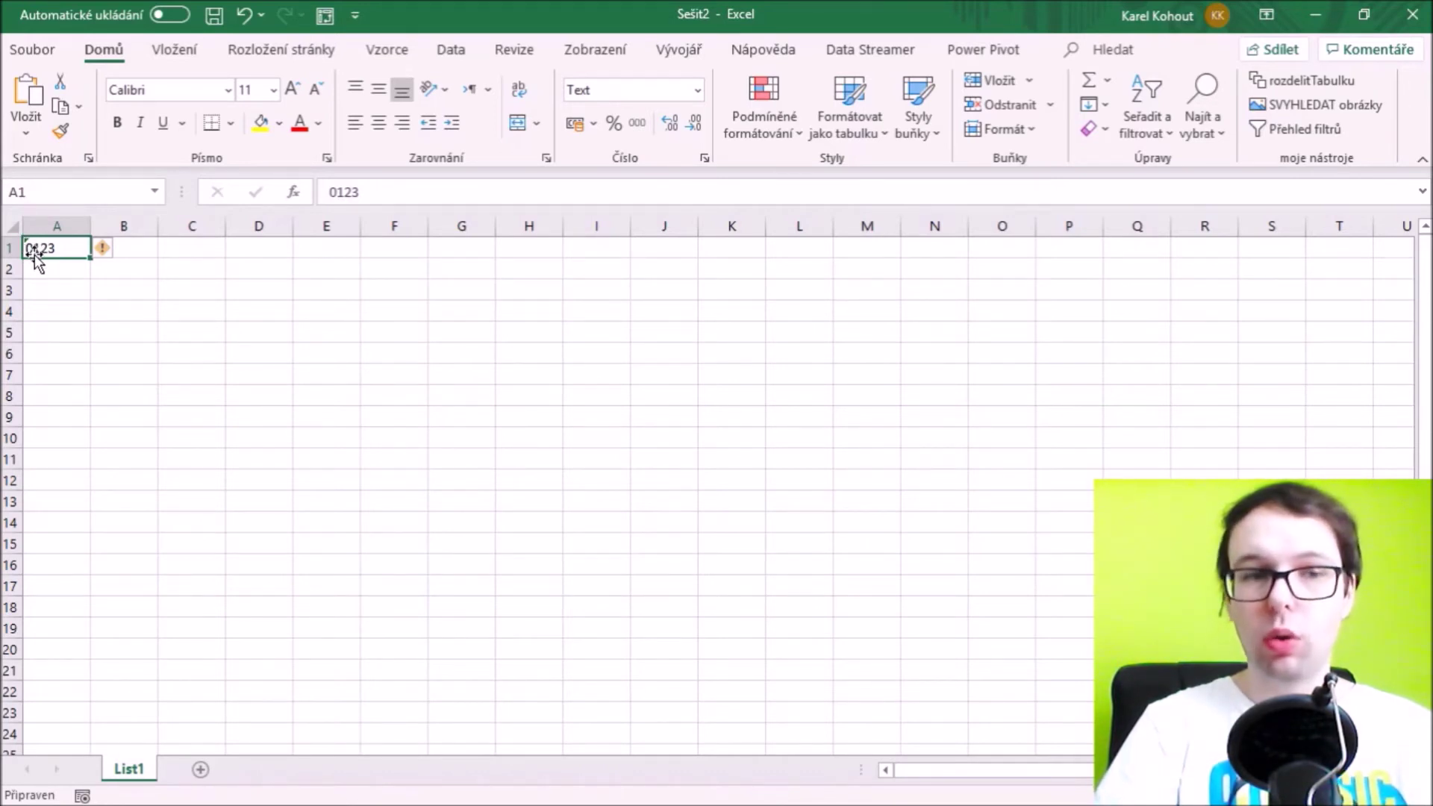
mouse_move(101, 248)
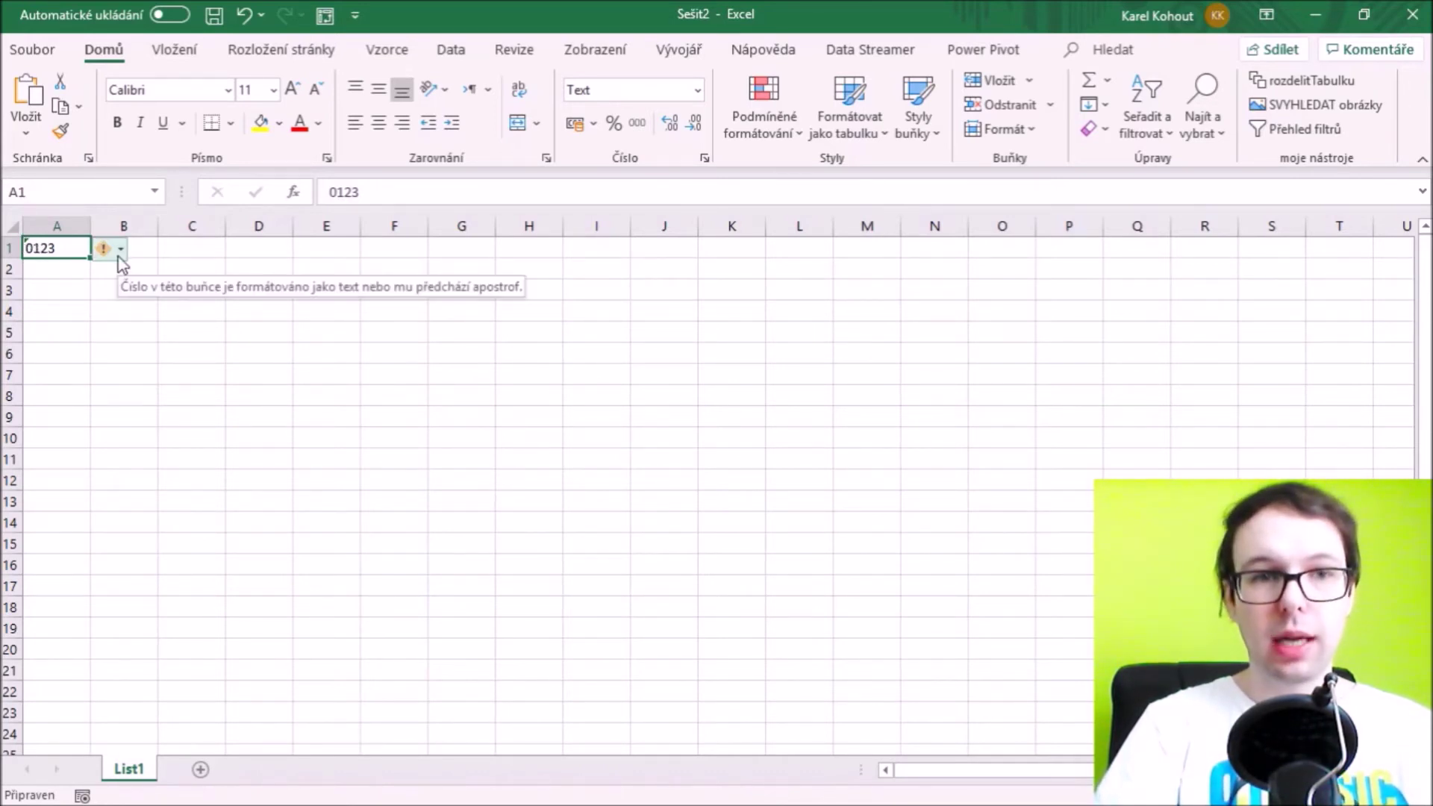
left_click(118, 253)
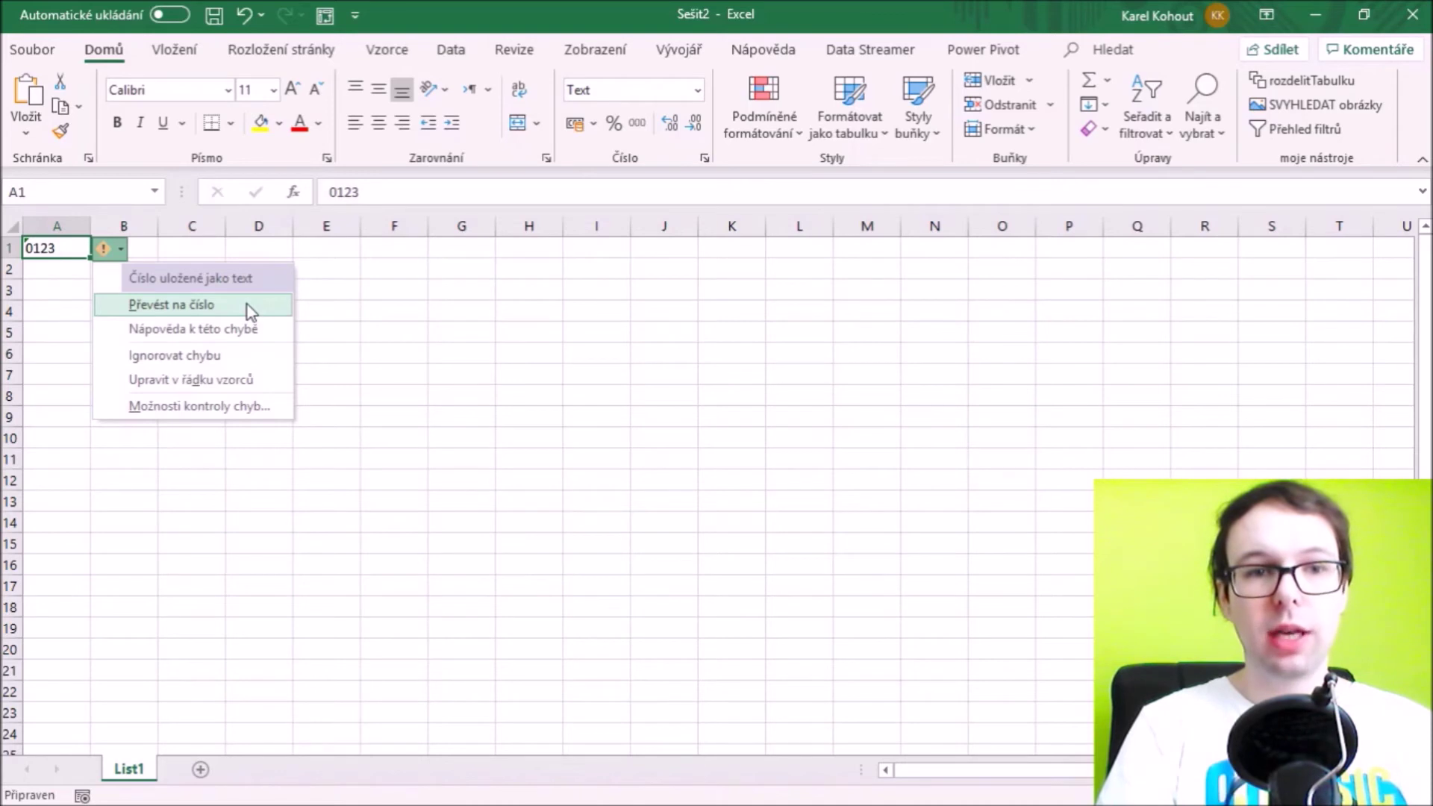
left_click(249, 365)
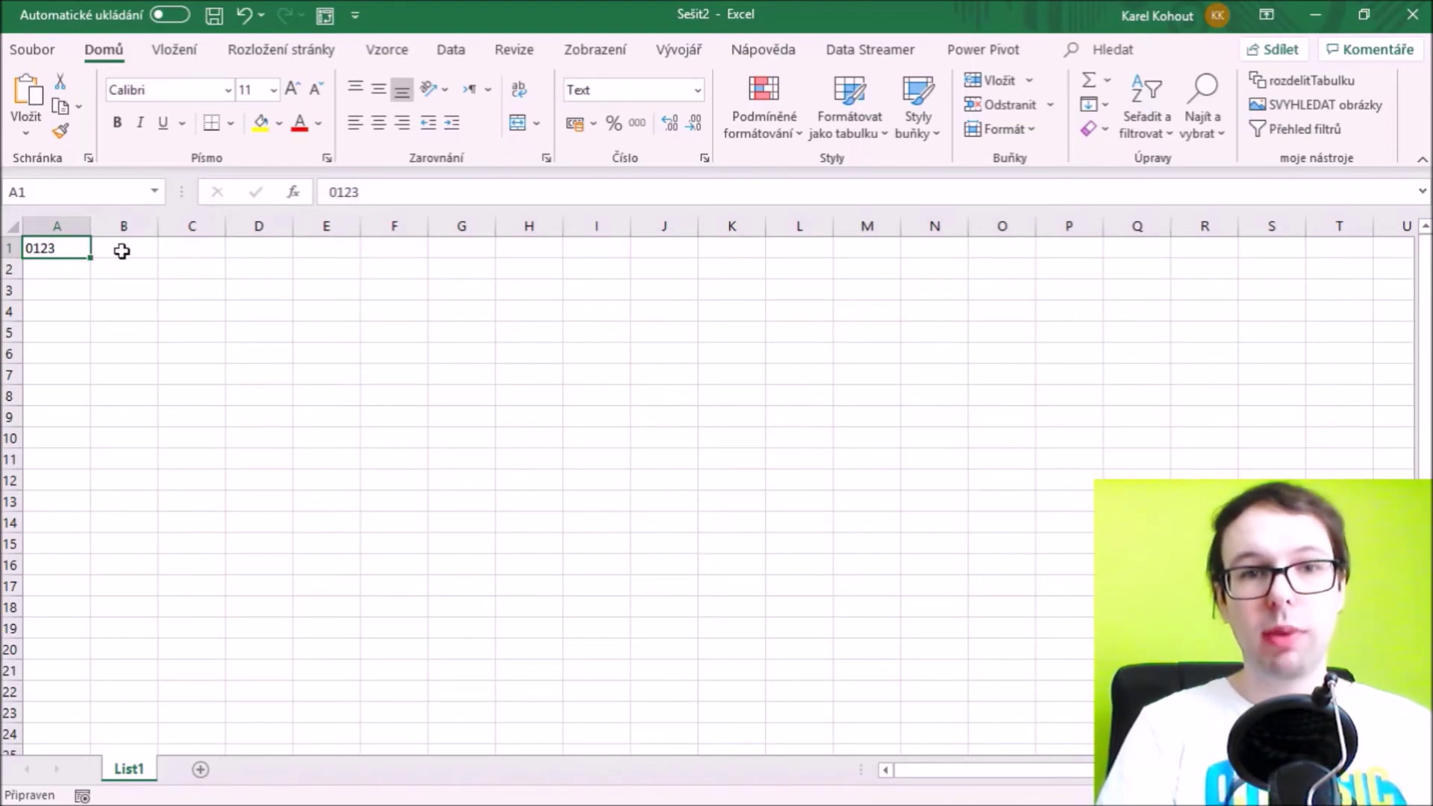
Right-align the 0123 in A1 with Zarovnat doprava and select A2.
left_click(403, 122)
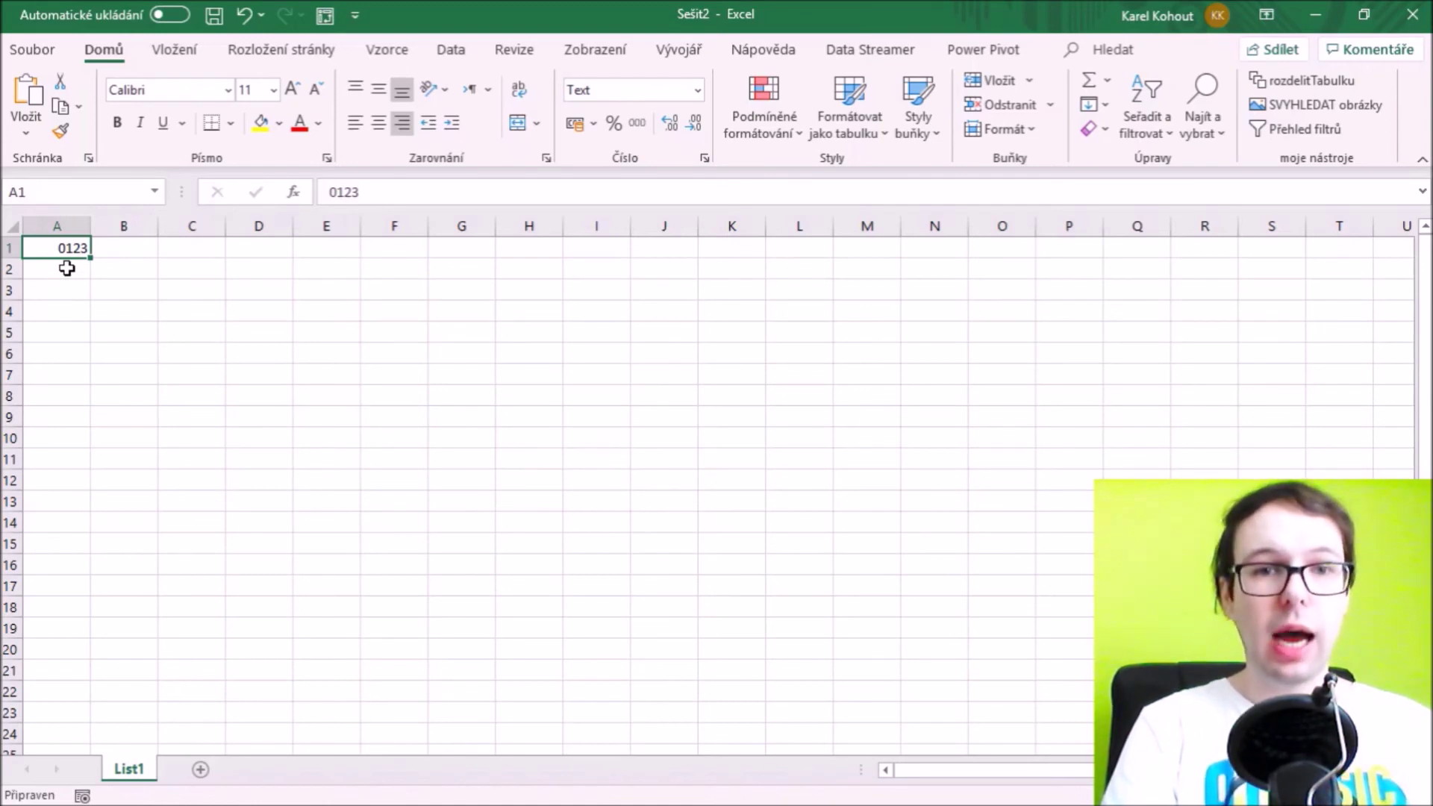
left_click(68, 268)
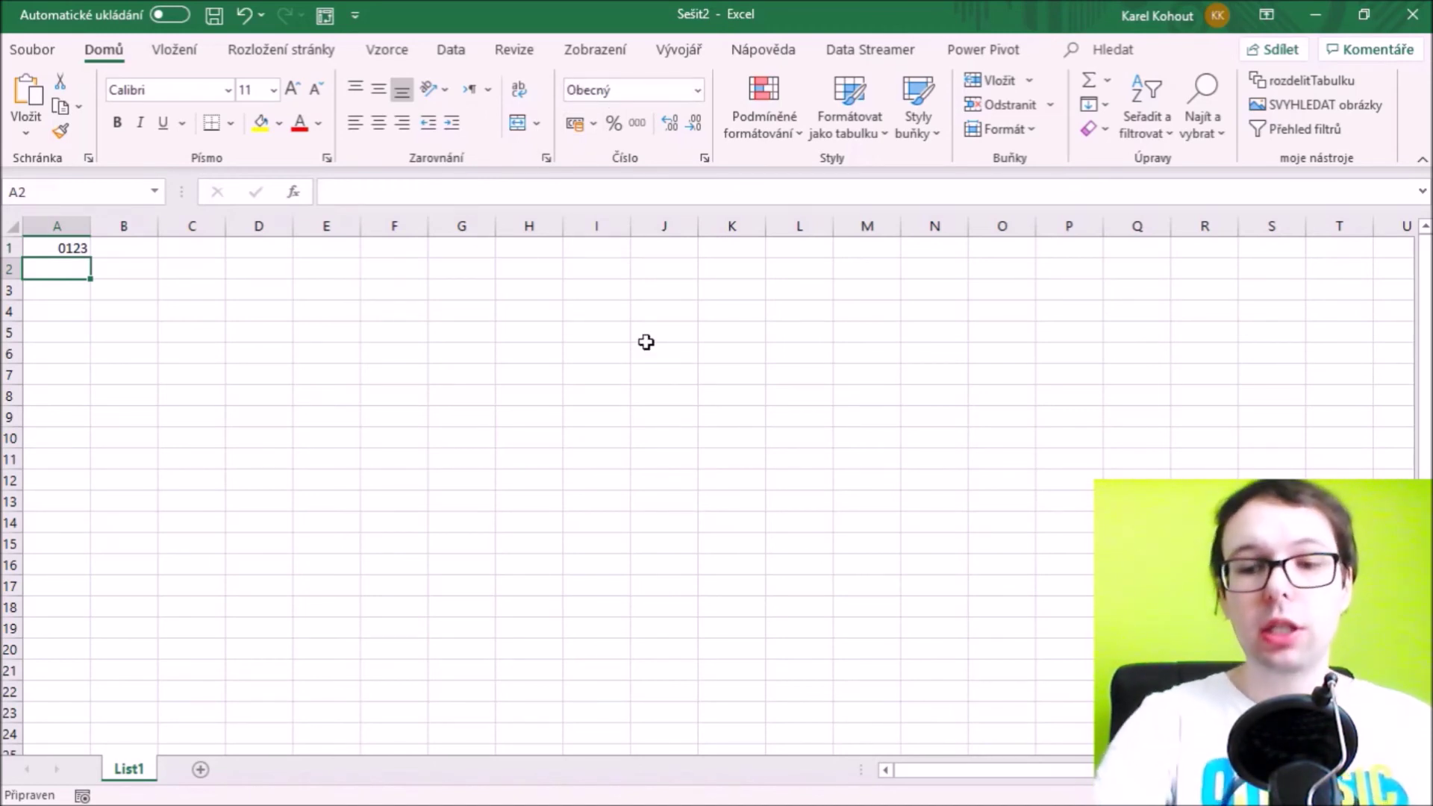
Enter '0123 in A2, ignore its text-number warning, and right-align it.
type("'")
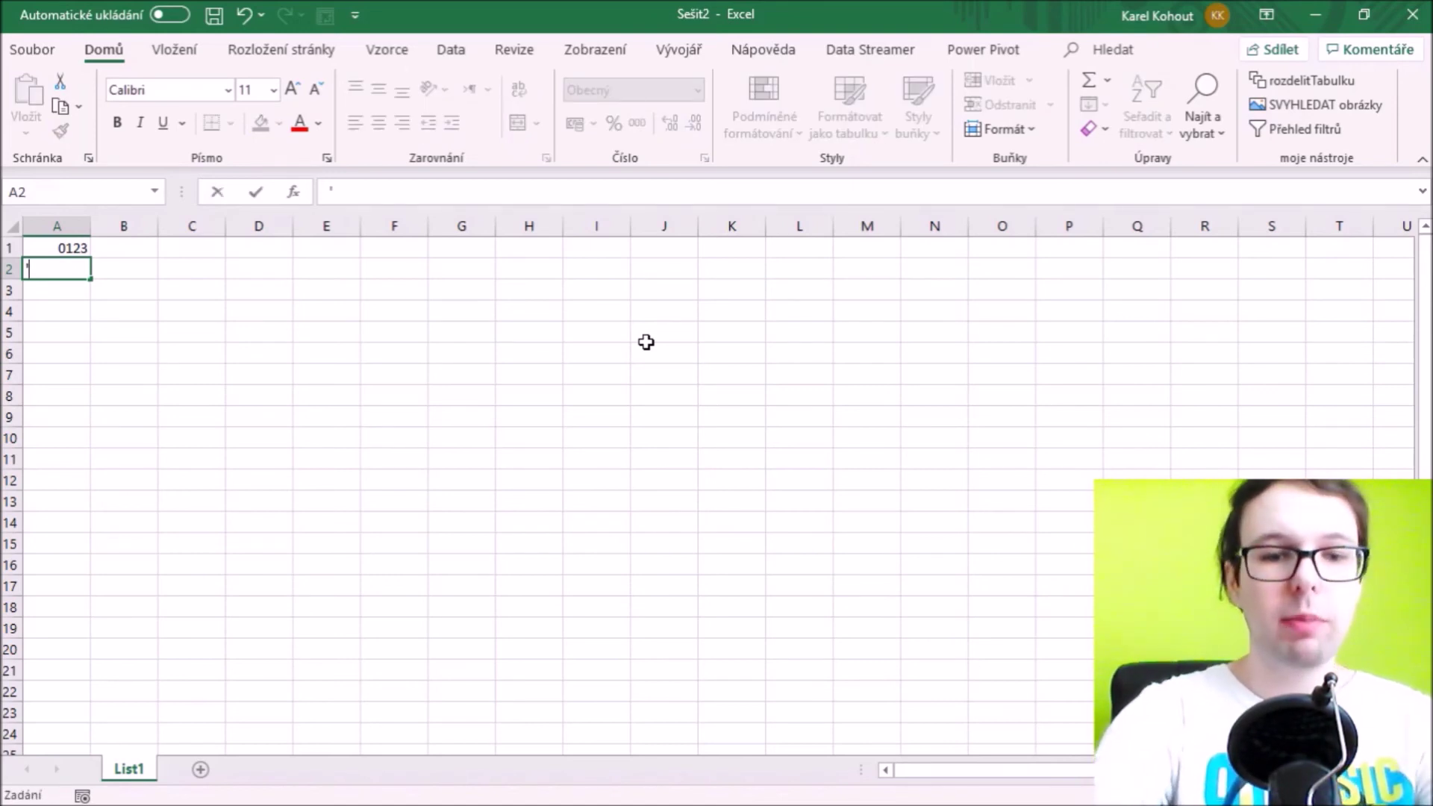
type("0123")
key("Return")
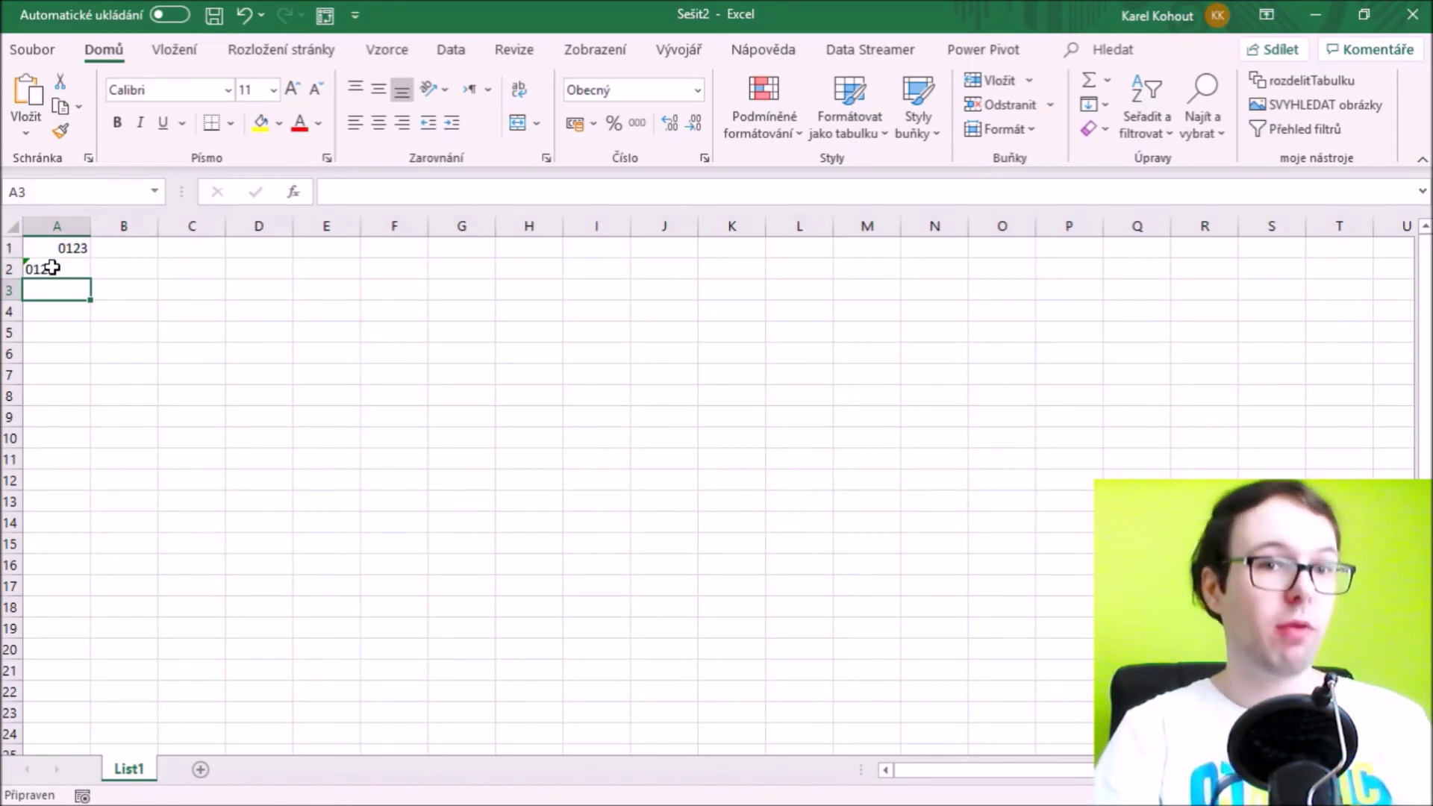
left_click(52, 267)
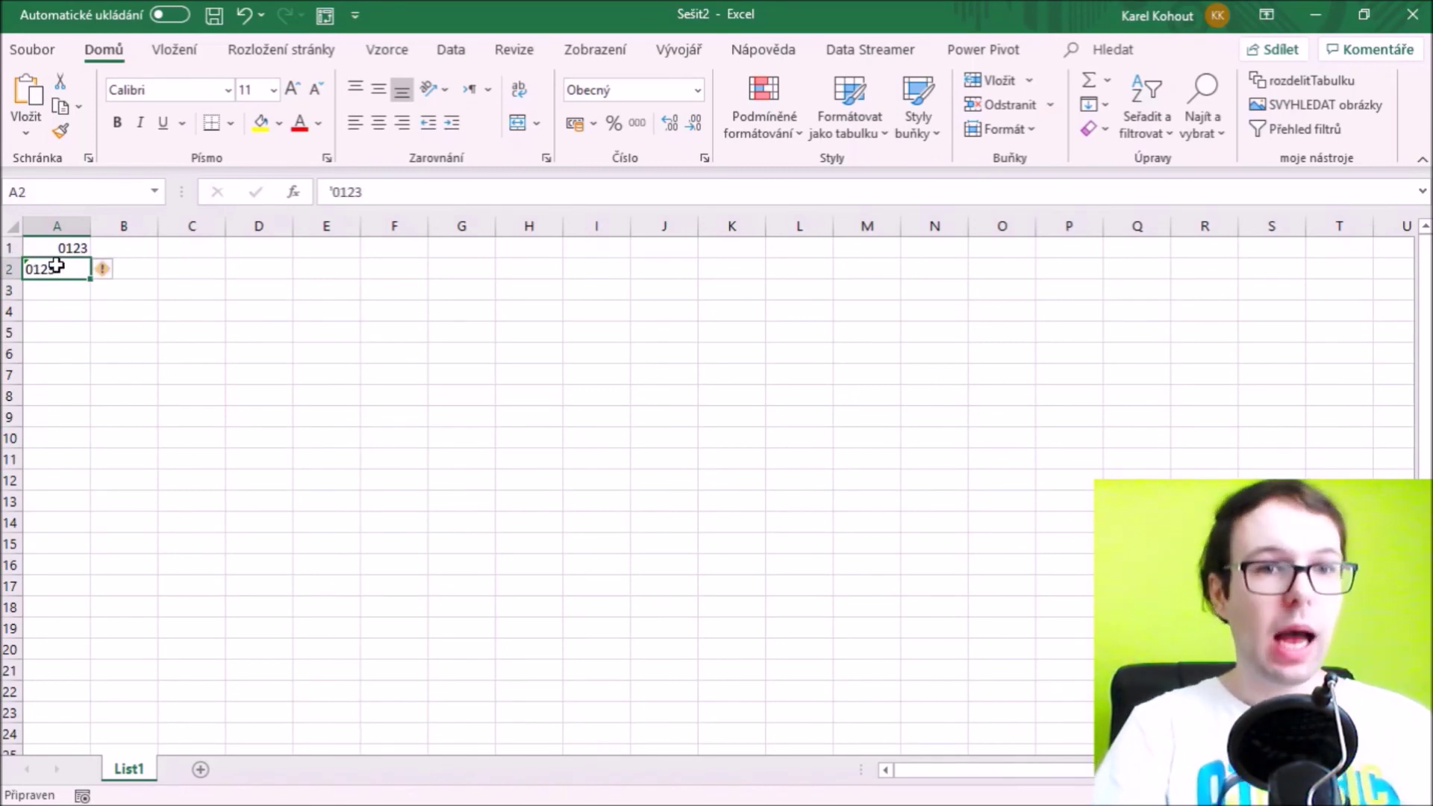
left_click(105, 270)
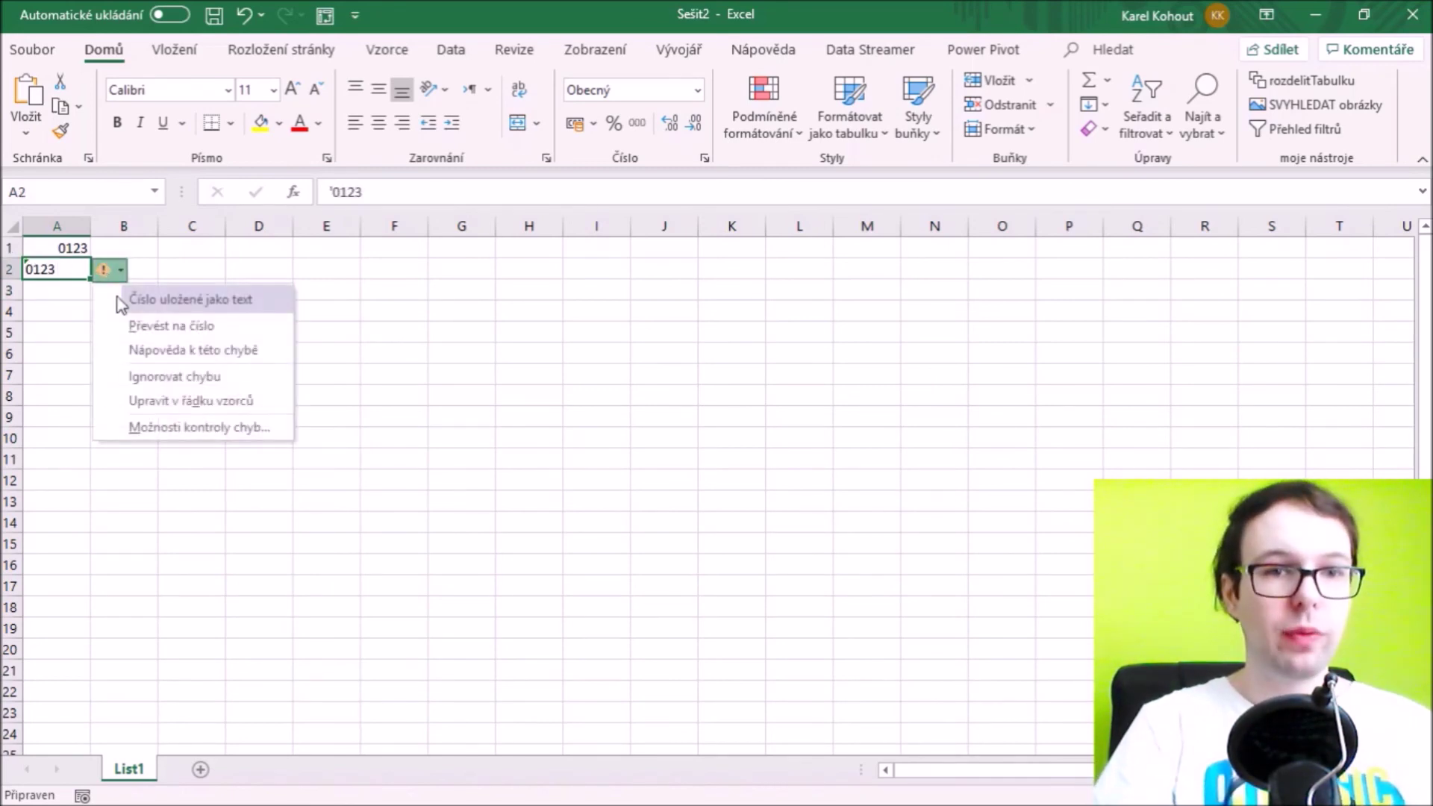
left_click(190, 382)
left_click(397, 131)
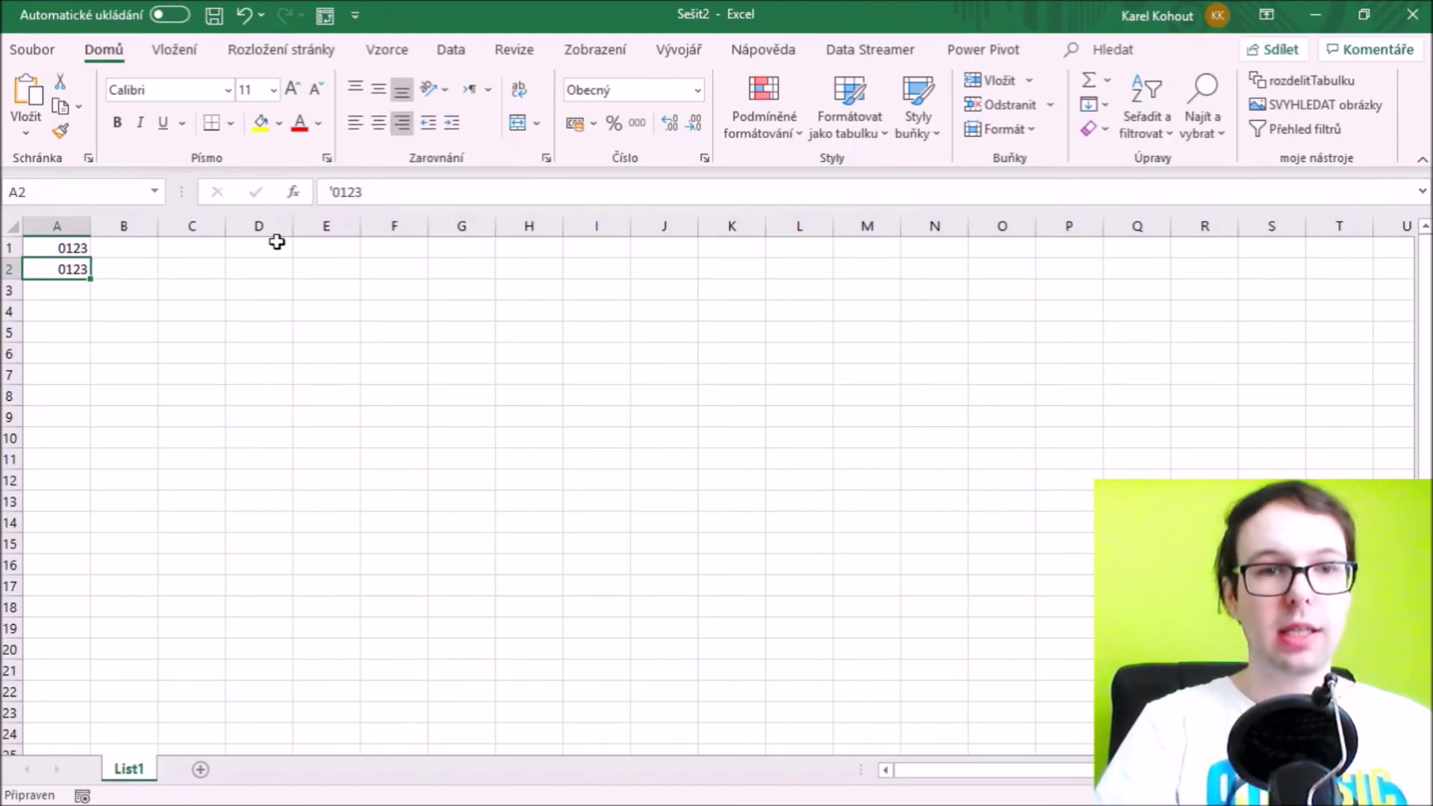